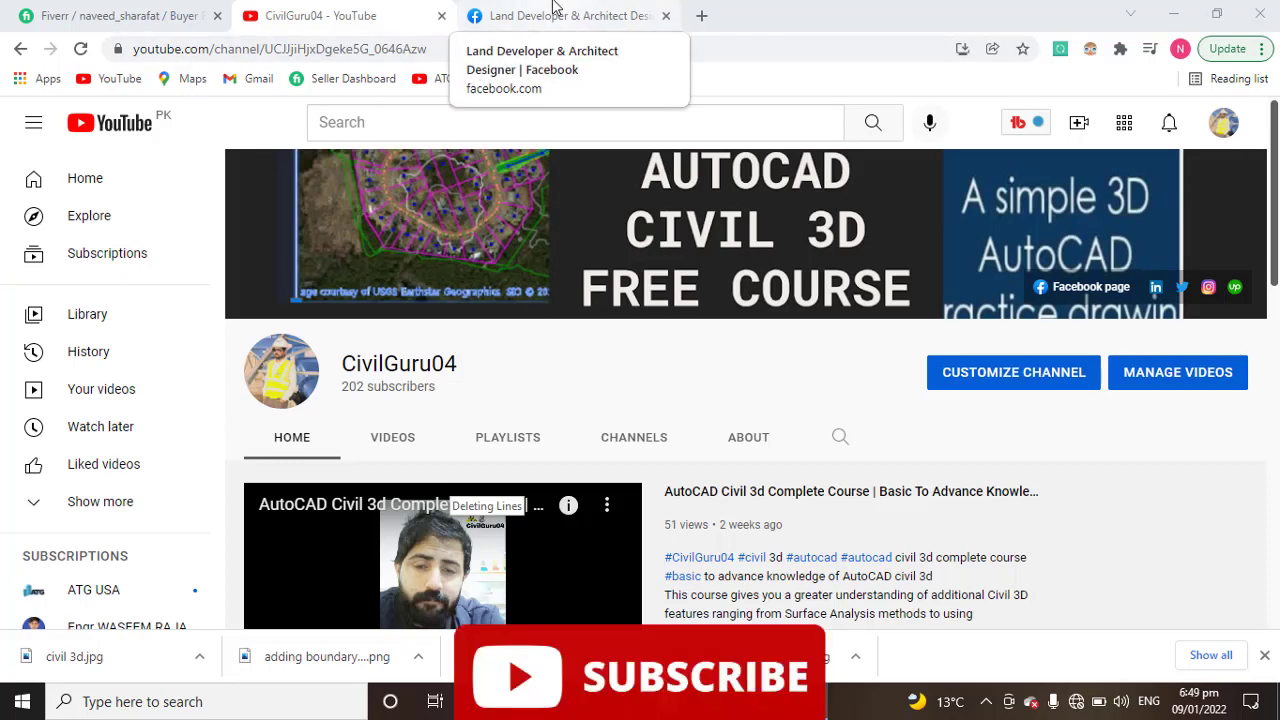
- Switch from the CivilGuru04 YouTube channel to the channel's Facebook page tab in Chrome
left_click(556, 12)
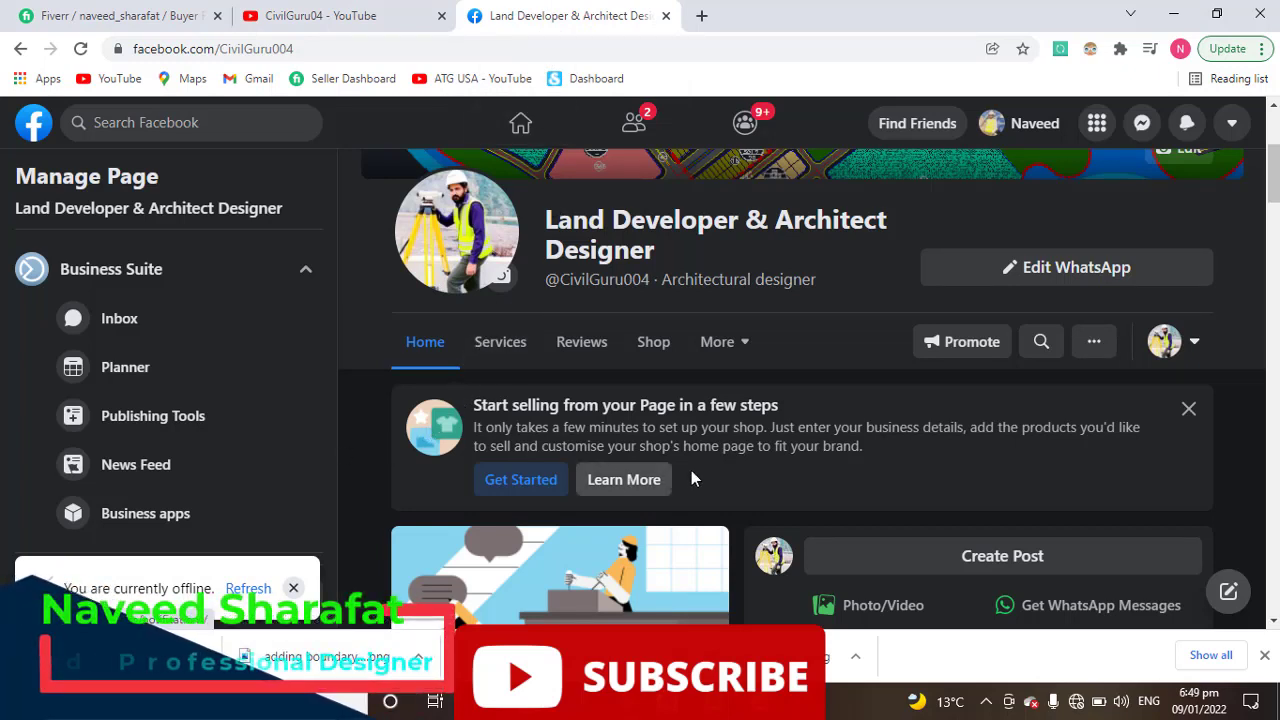
- Scroll down the Facebook page, then minimise Chrome to reveal the Windows desktop
scroll(721, 467, "down", 2)
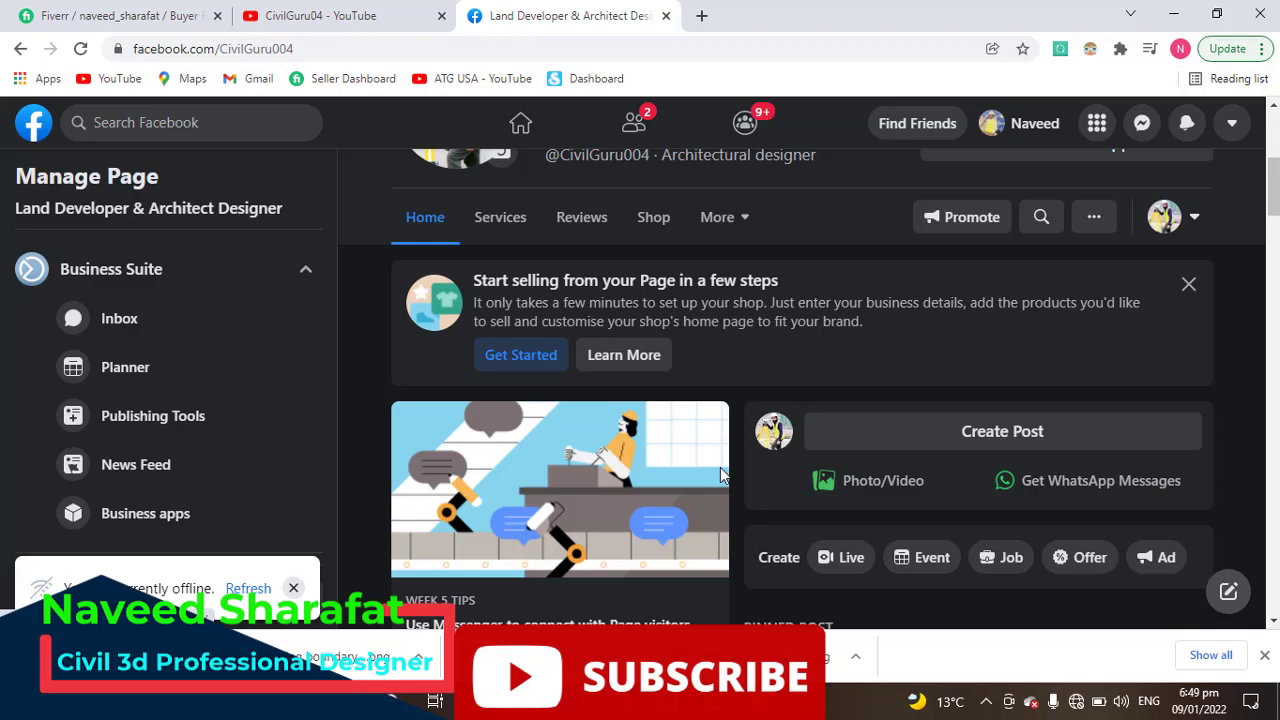
left_click(1176, 18)
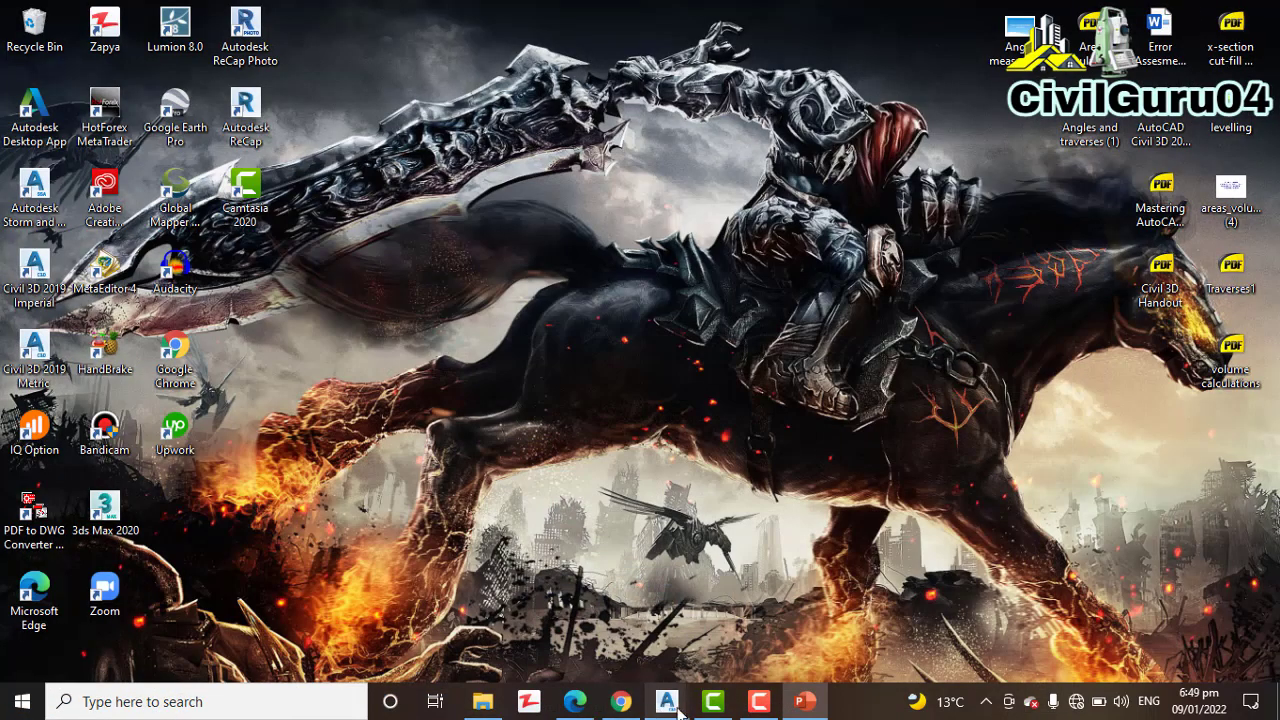
- Restore the Civil 3D 2019 Drawing2 window from the taskbar, toggling to PowerPoint with Alt+Tab
mouse_move(668, 706)
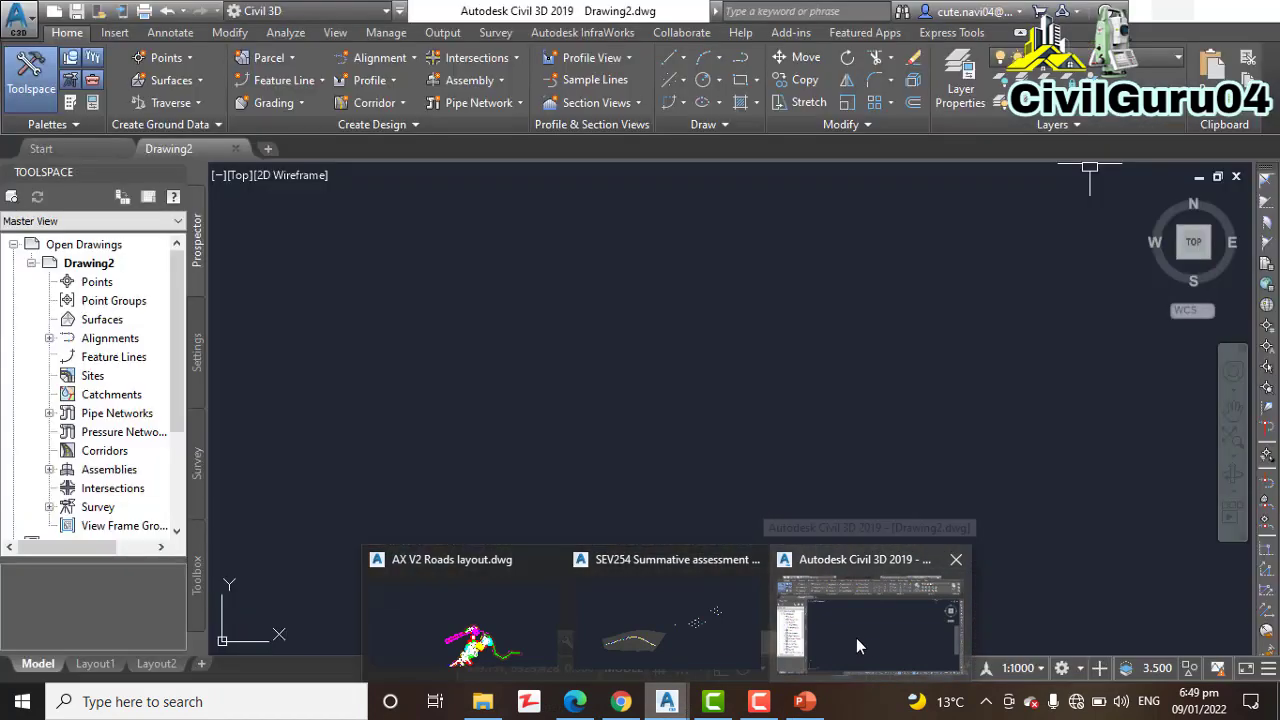
left_click(858, 638)
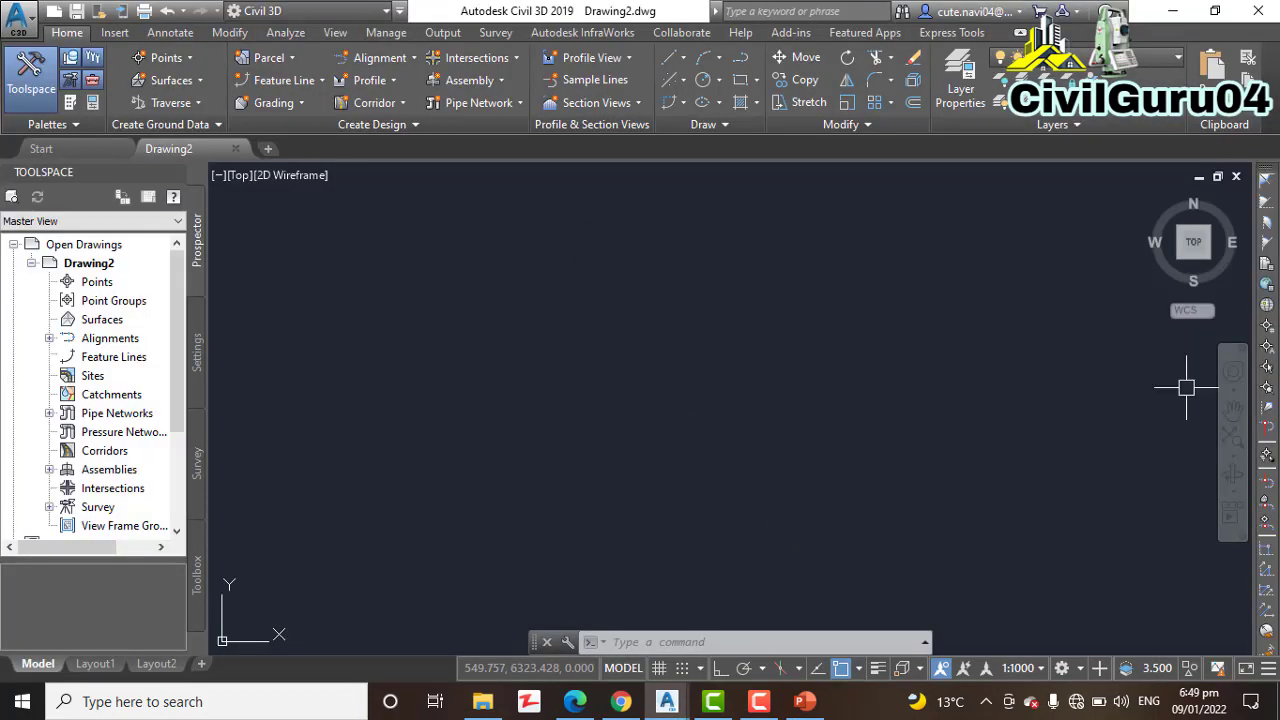
key("alt+Tab")
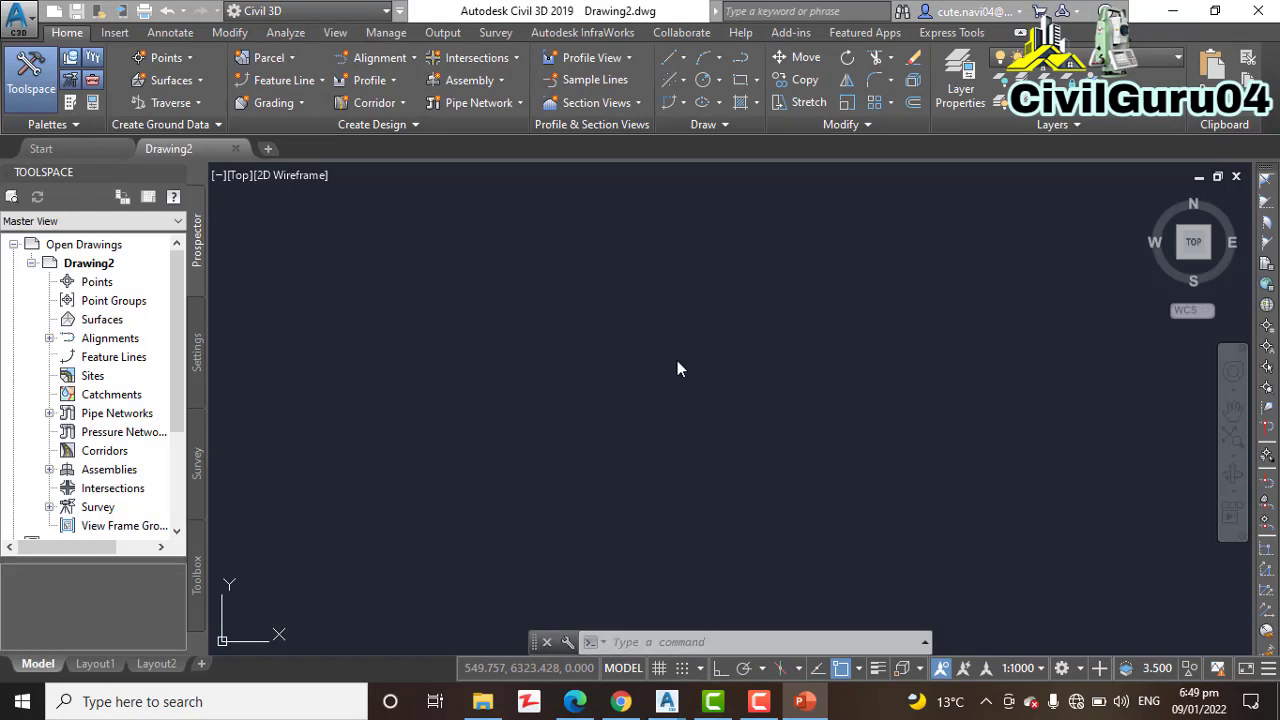
left_click(1191, 349)
key("alt+Tab")
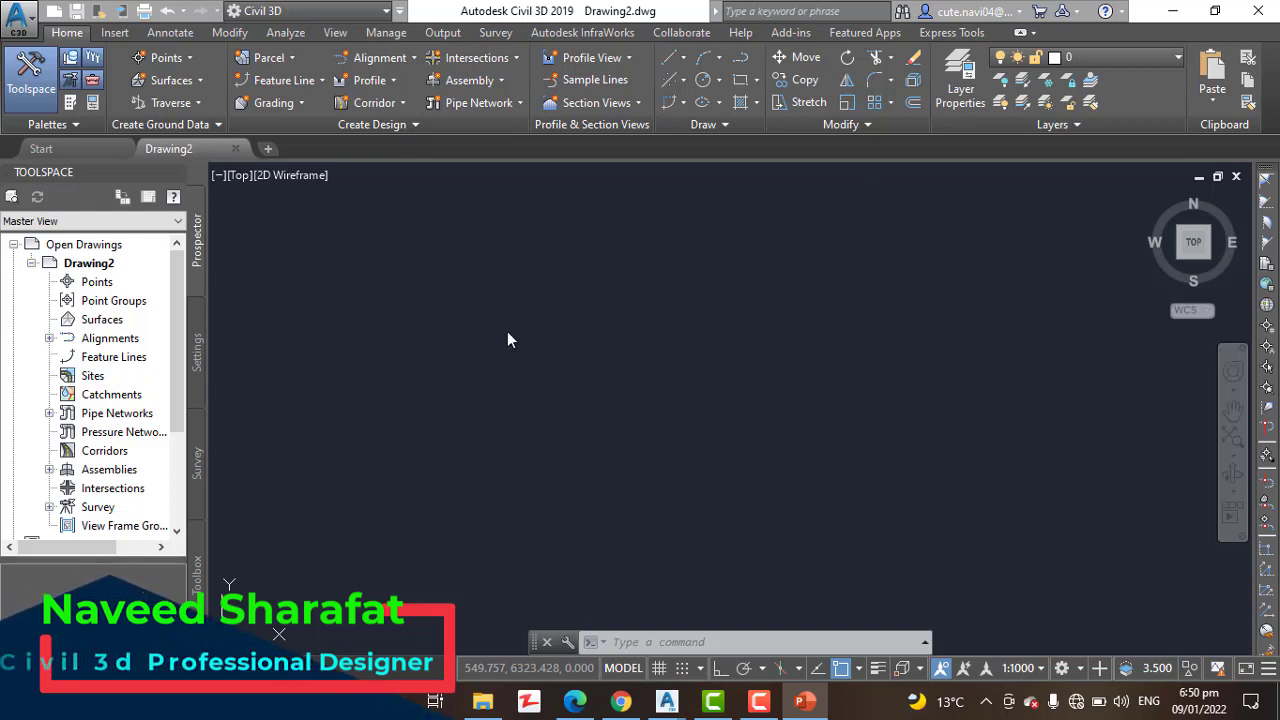
- Open Delete TIN Lines.dwg from Recent Documents and dismiss the Previous Version AEC Objects warning
left_click(16, 18)
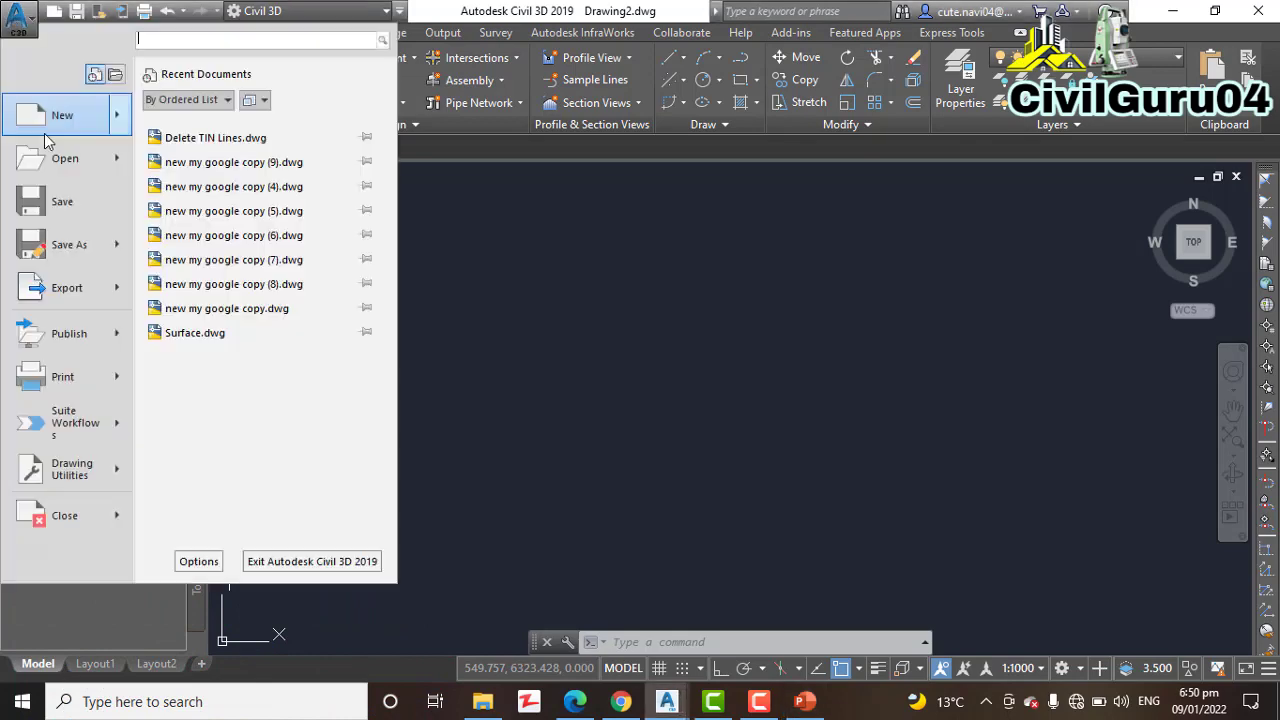
left_click(222, 138)
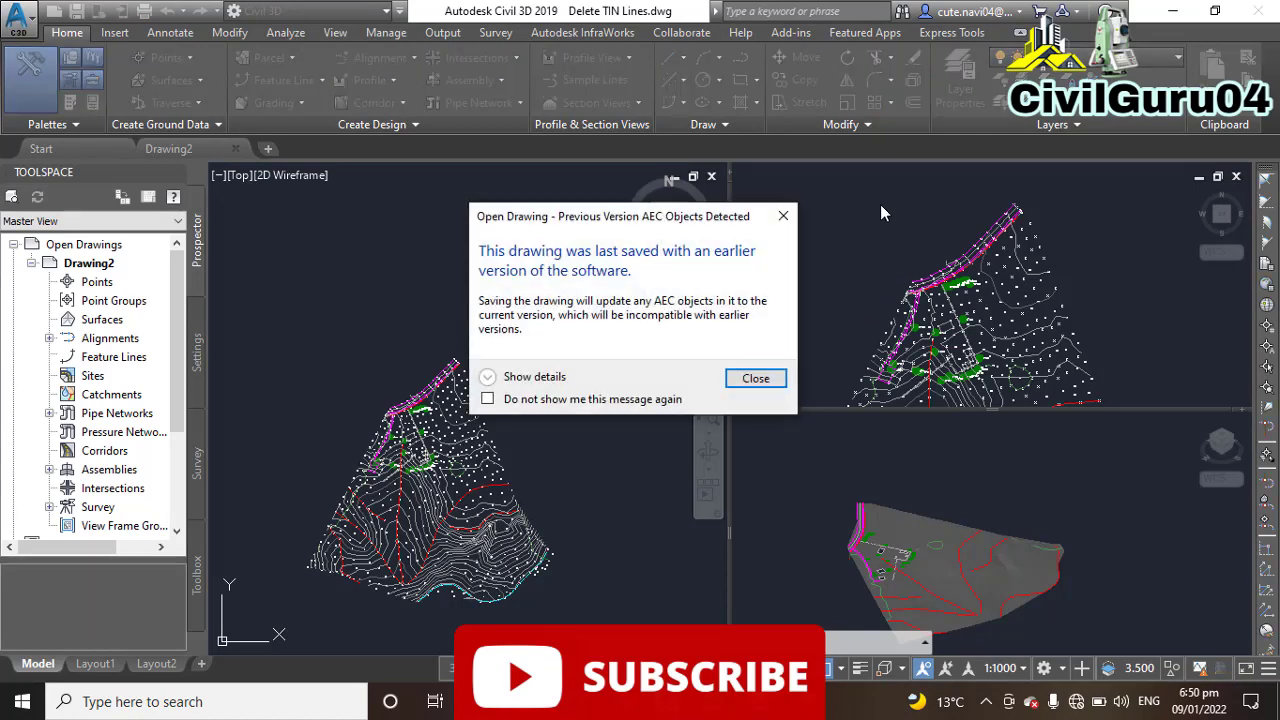
key("Return")
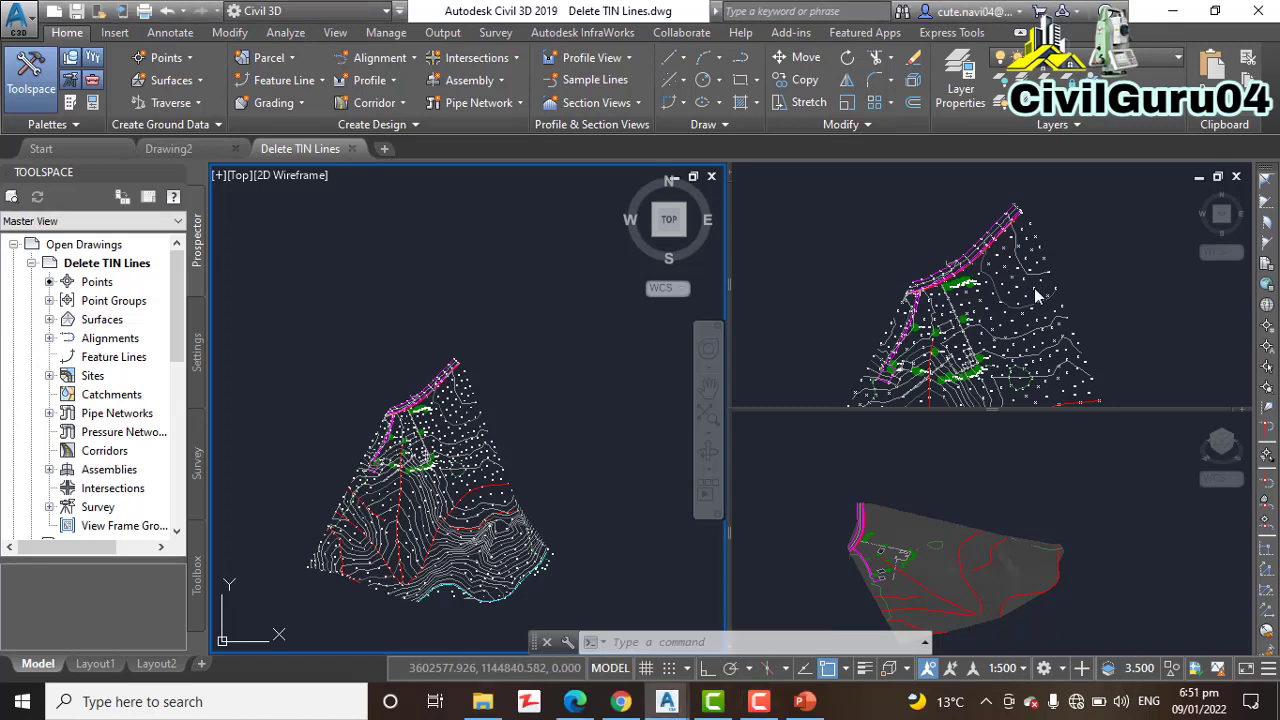
- In the upper-right plan viewport, zoom in and pick an EG surface contour to select it
left_click(1100, 258)
scroll(1010, 300, "up", 5)
scroll(1005, 302, "up", 2)
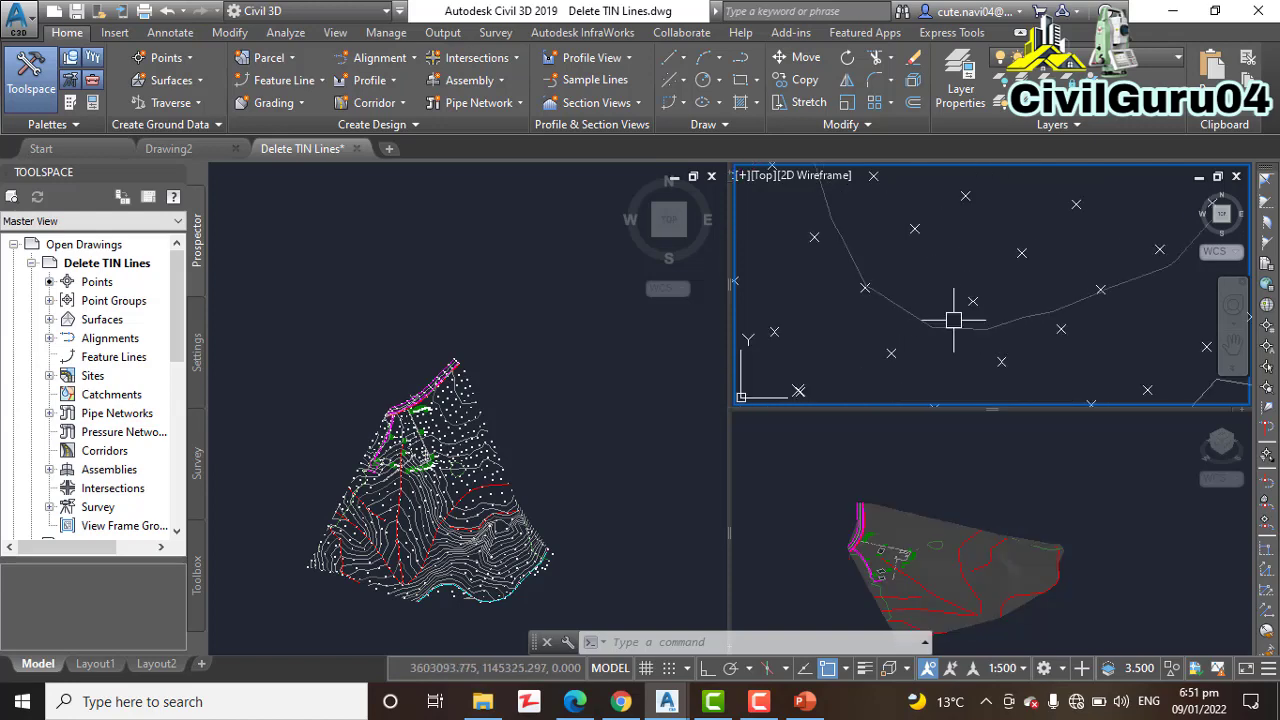
left_click(957, 330)
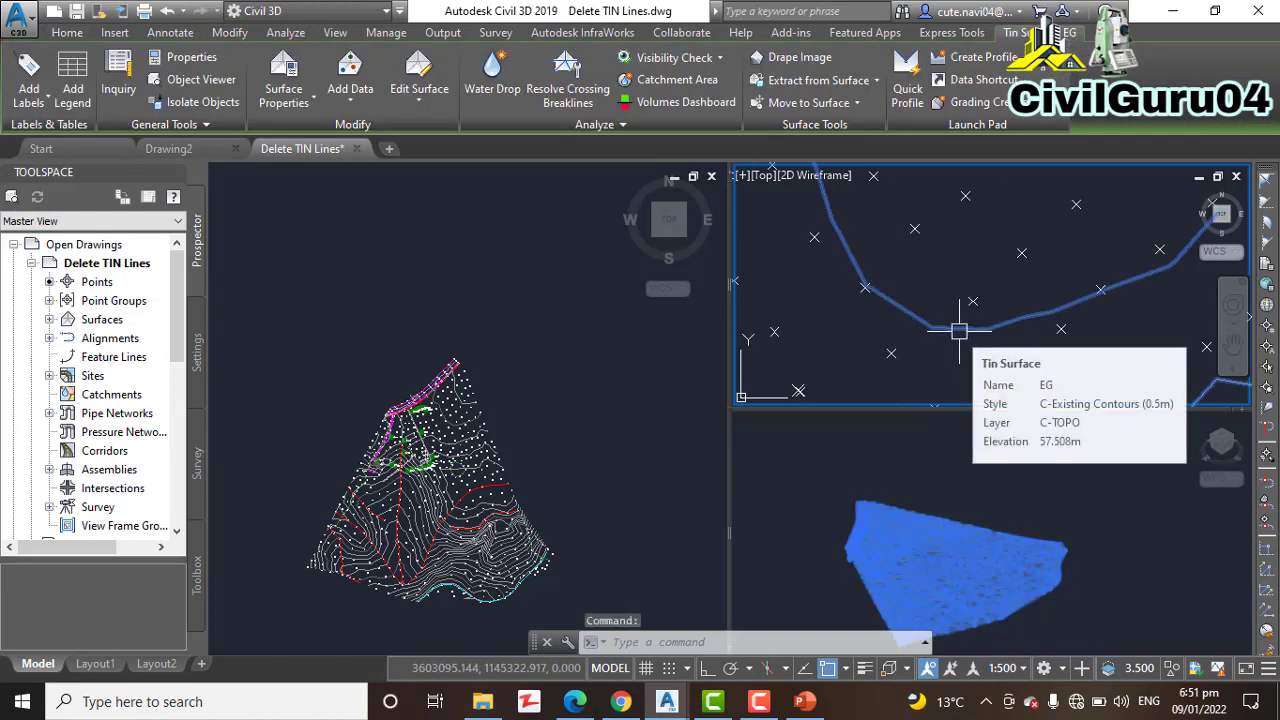
scroll(960, 305, "down", 4)
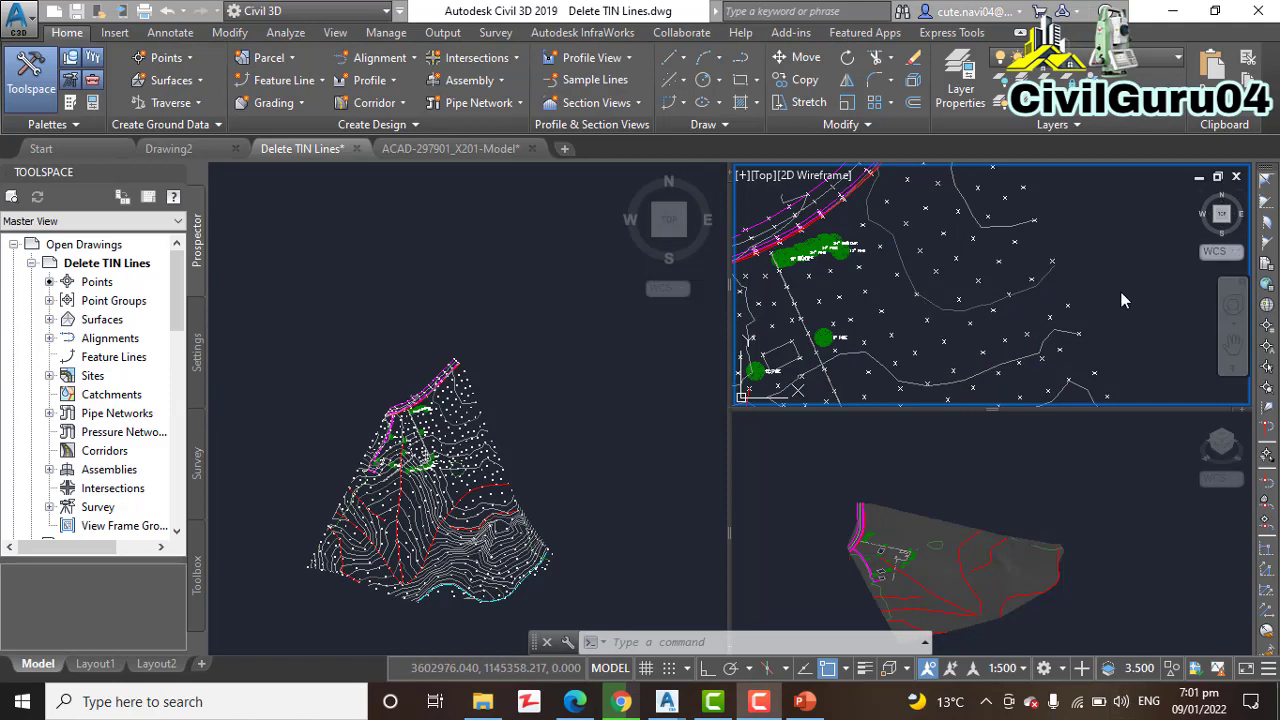
scroll(917, 279, "up", 4)
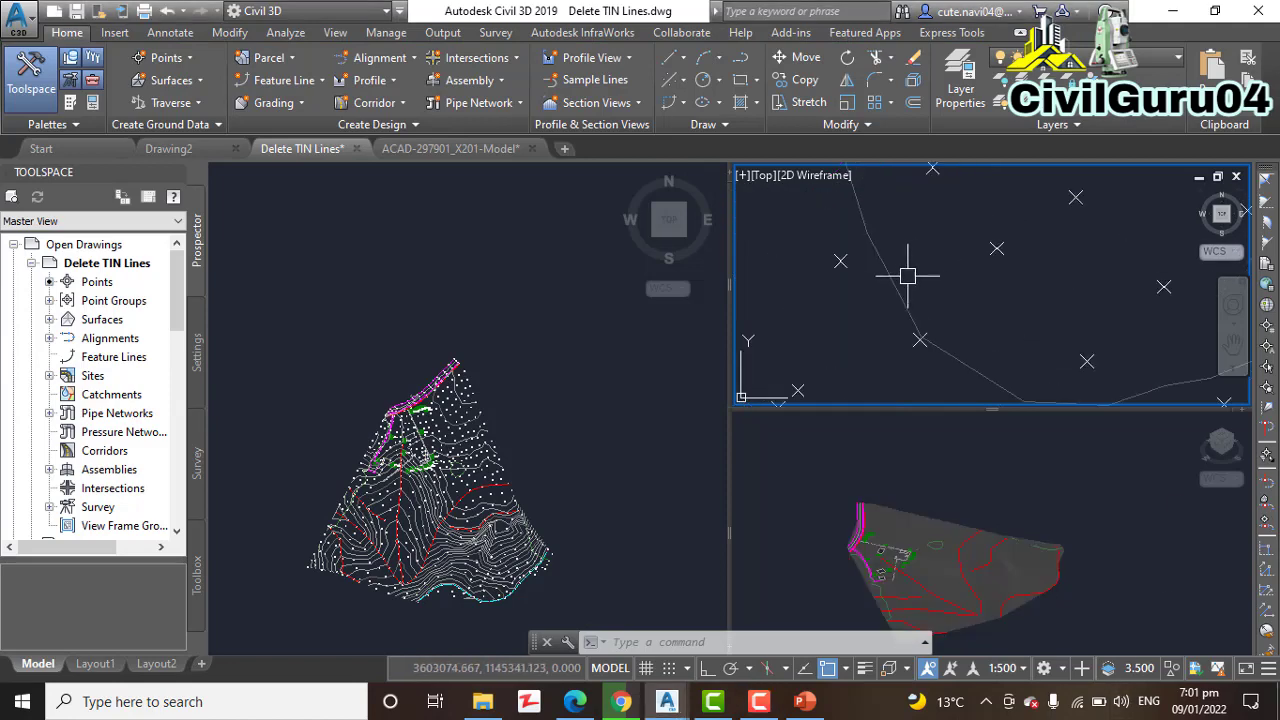
left_click(897, 277)
scroll(917, 299, "down", 5)
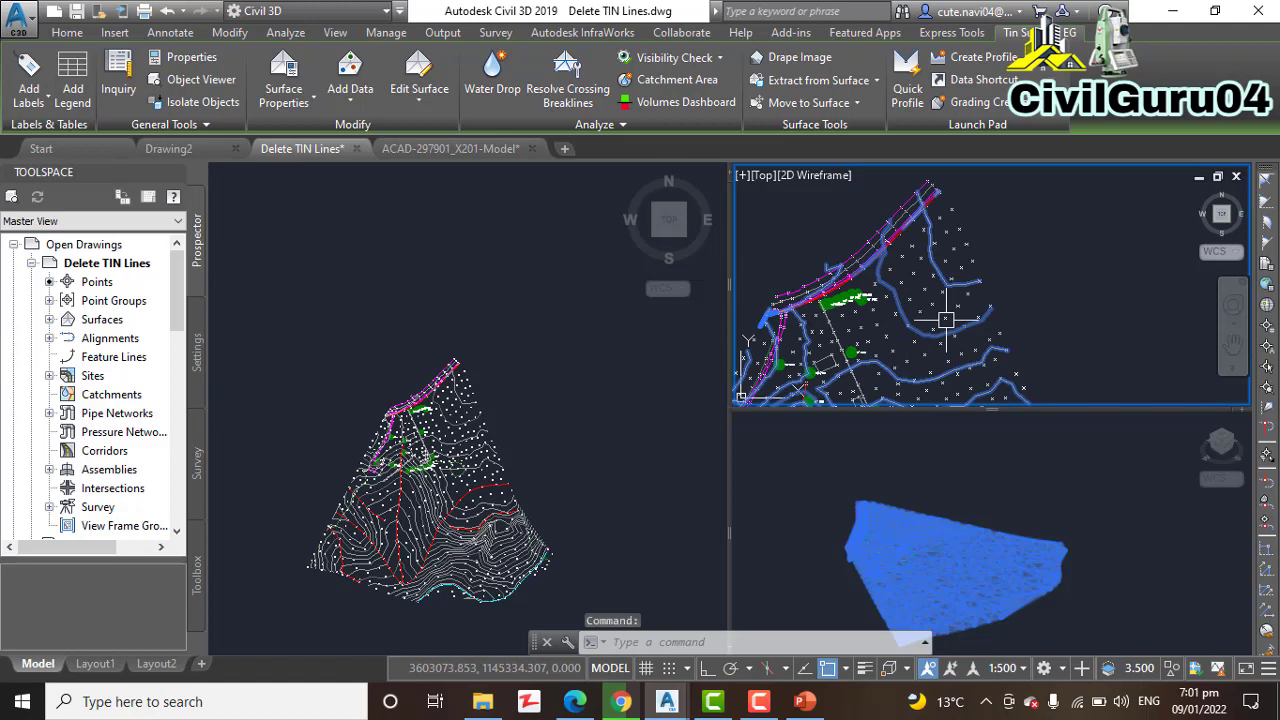
middle_click_drag(948, 309, 980, 259)
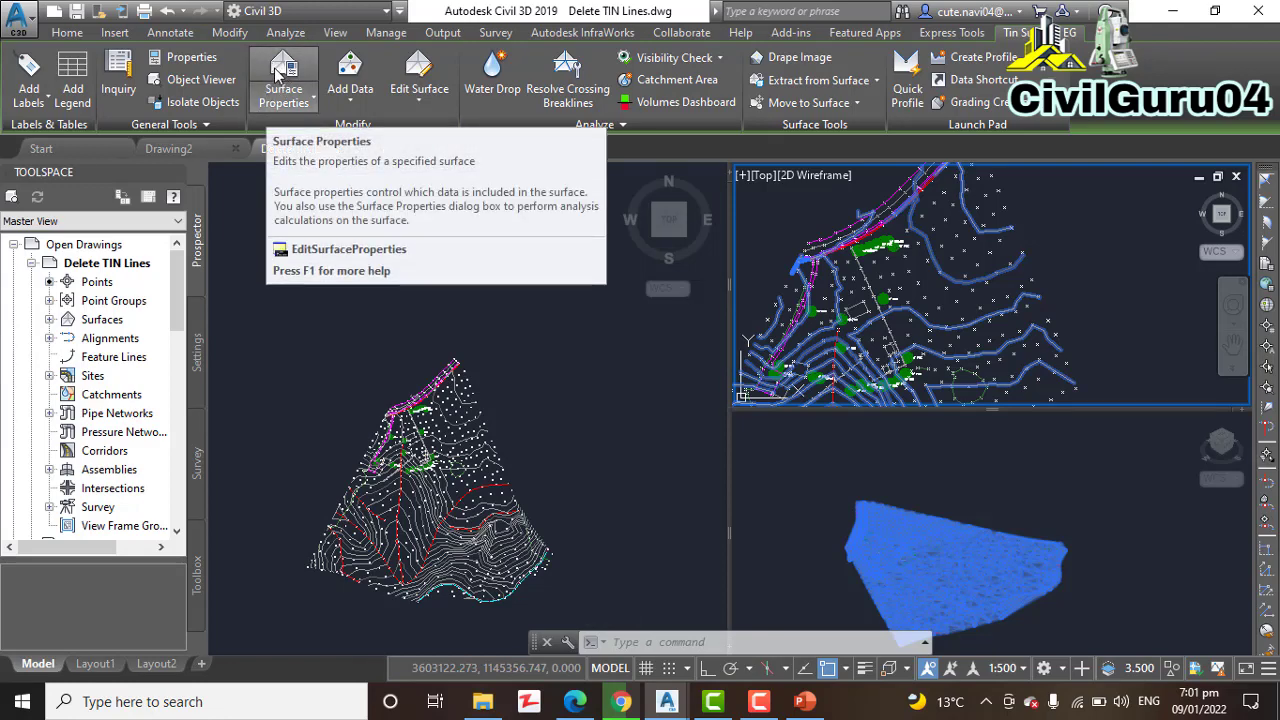
- Set the EG surface's style to Triangles in Surface Properties and apply it
right_click(1070, 274)
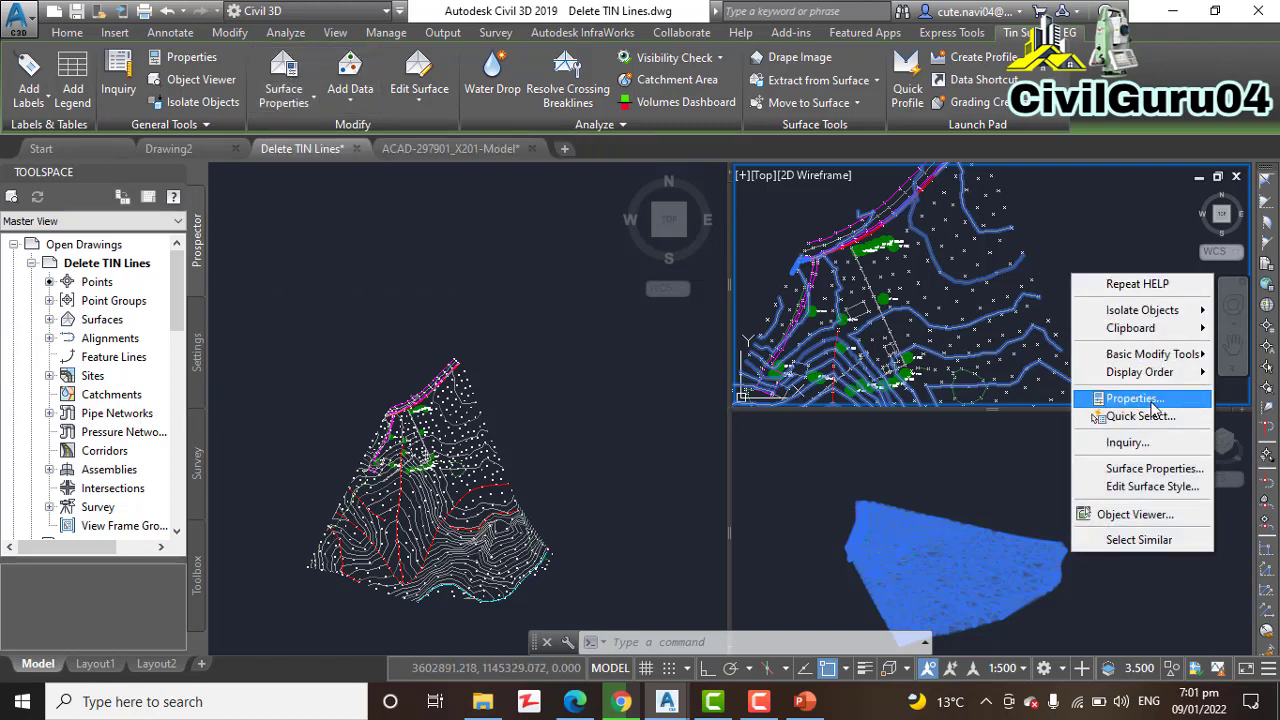
left_click(1155, 469)
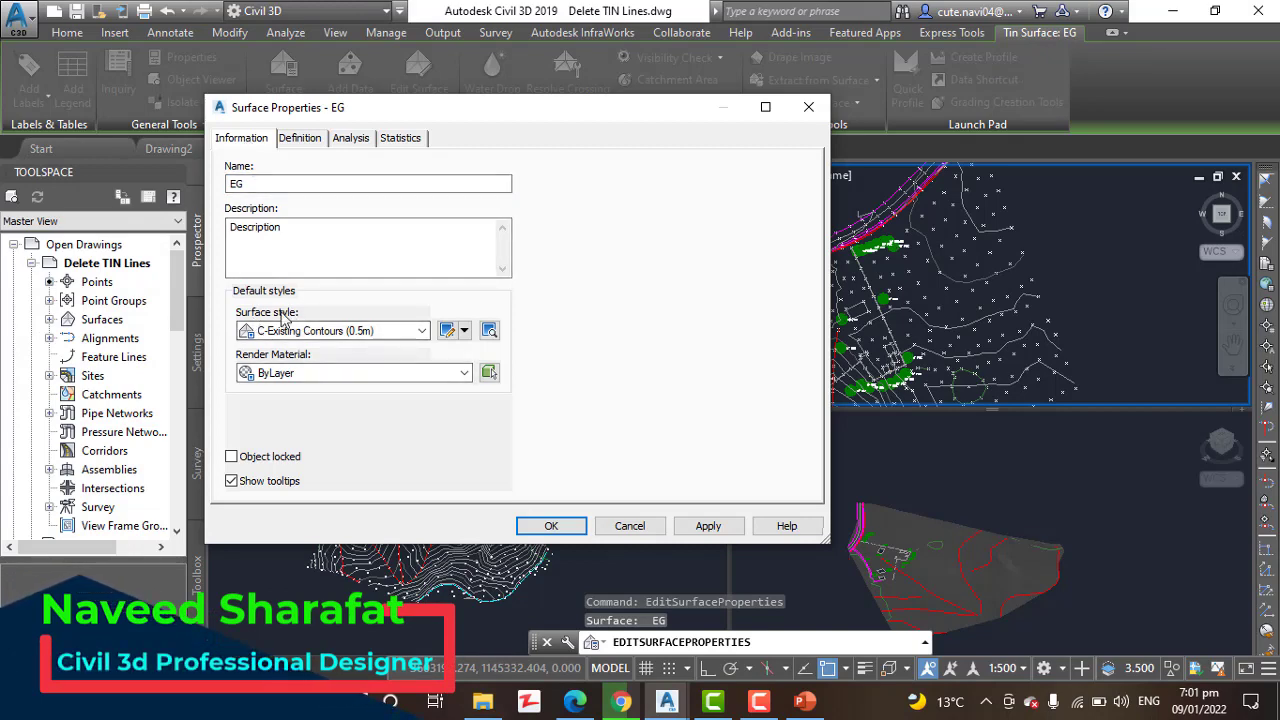
left_click(420, 330)
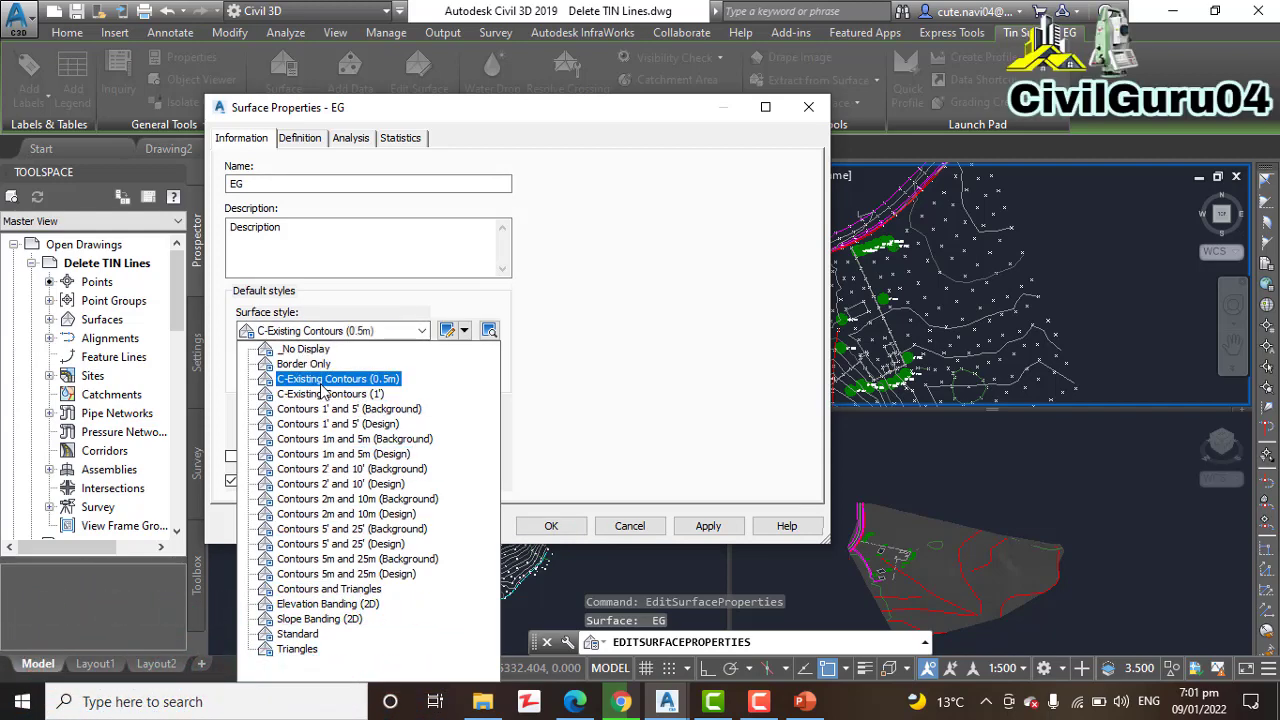
left_click(298, 649)
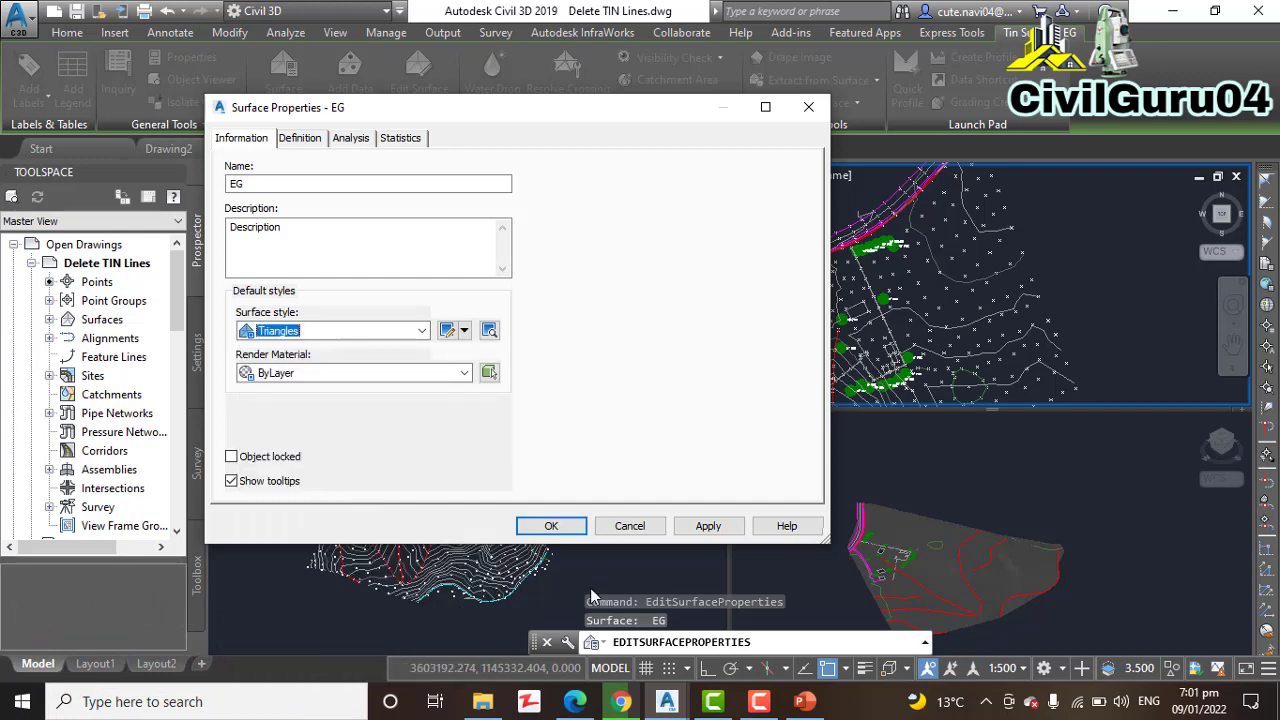
left_click(552, 527)
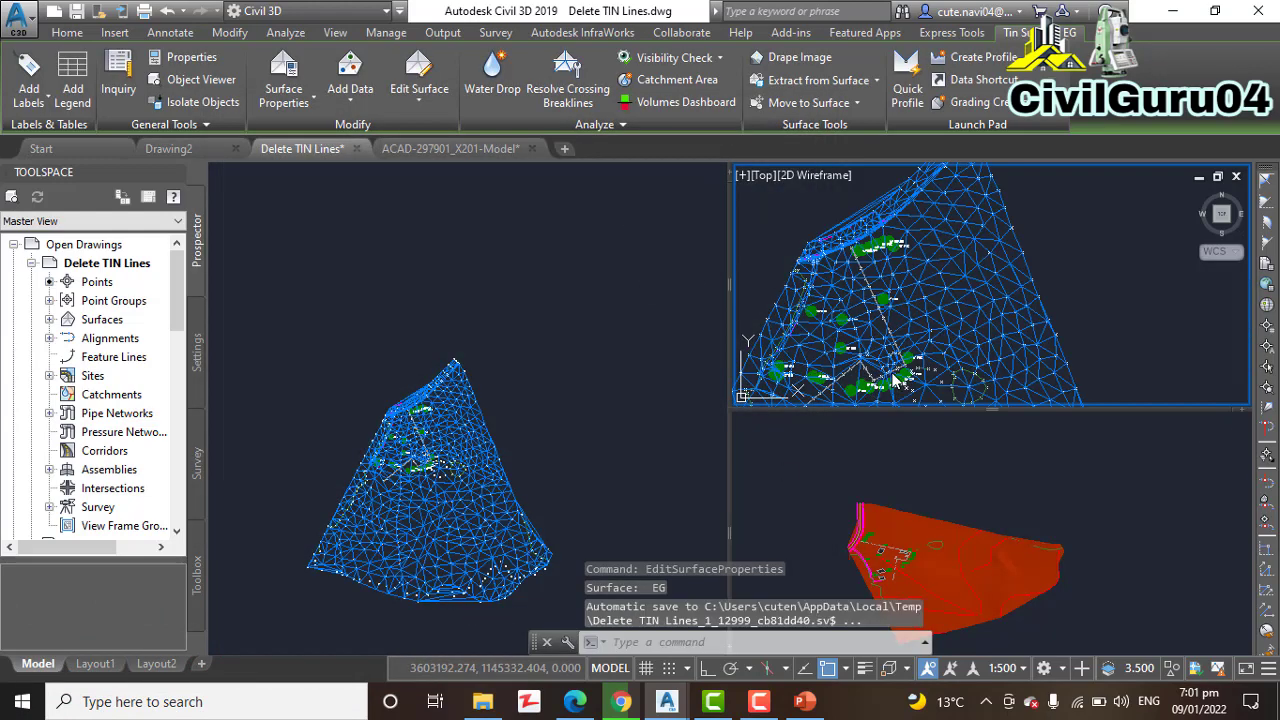
- Clear the selection, then pan and zoom the left plan view to inspect the triangle mesh
key("Escape")
left_click(549, 403)
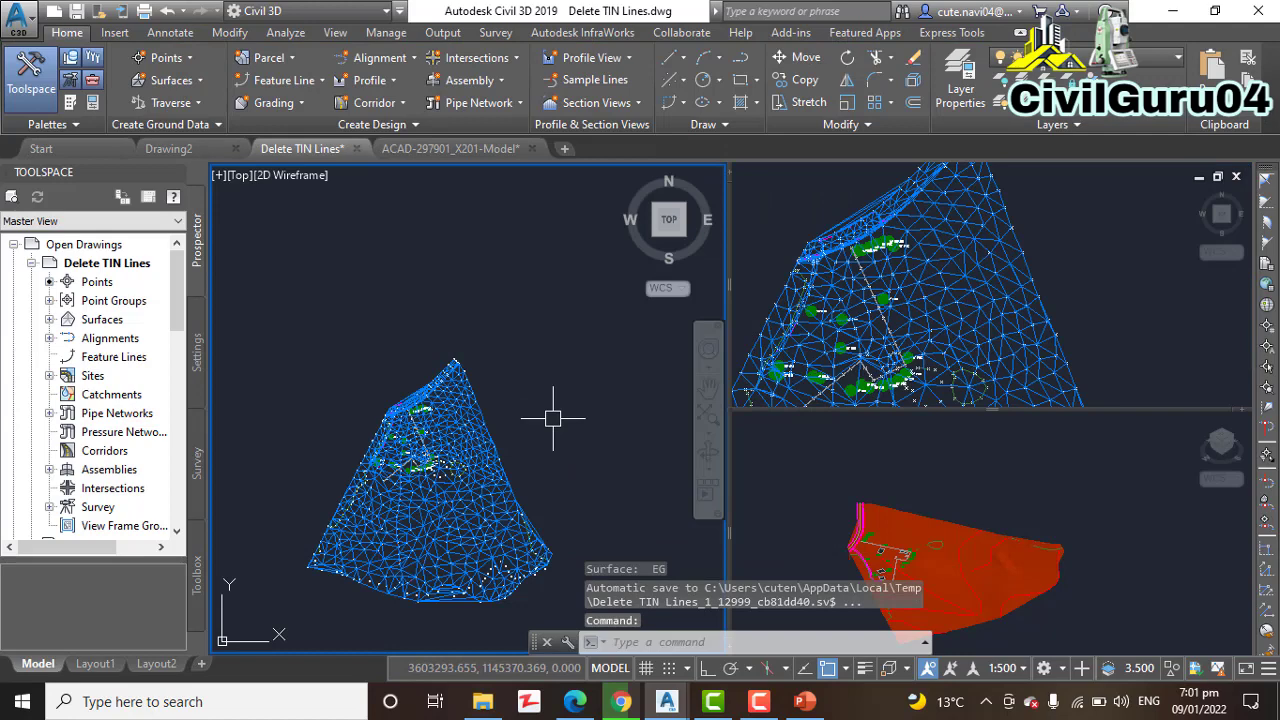
middle_click_drag(549, 417, 608, 325)
scroll(527, 450, "up", 3)
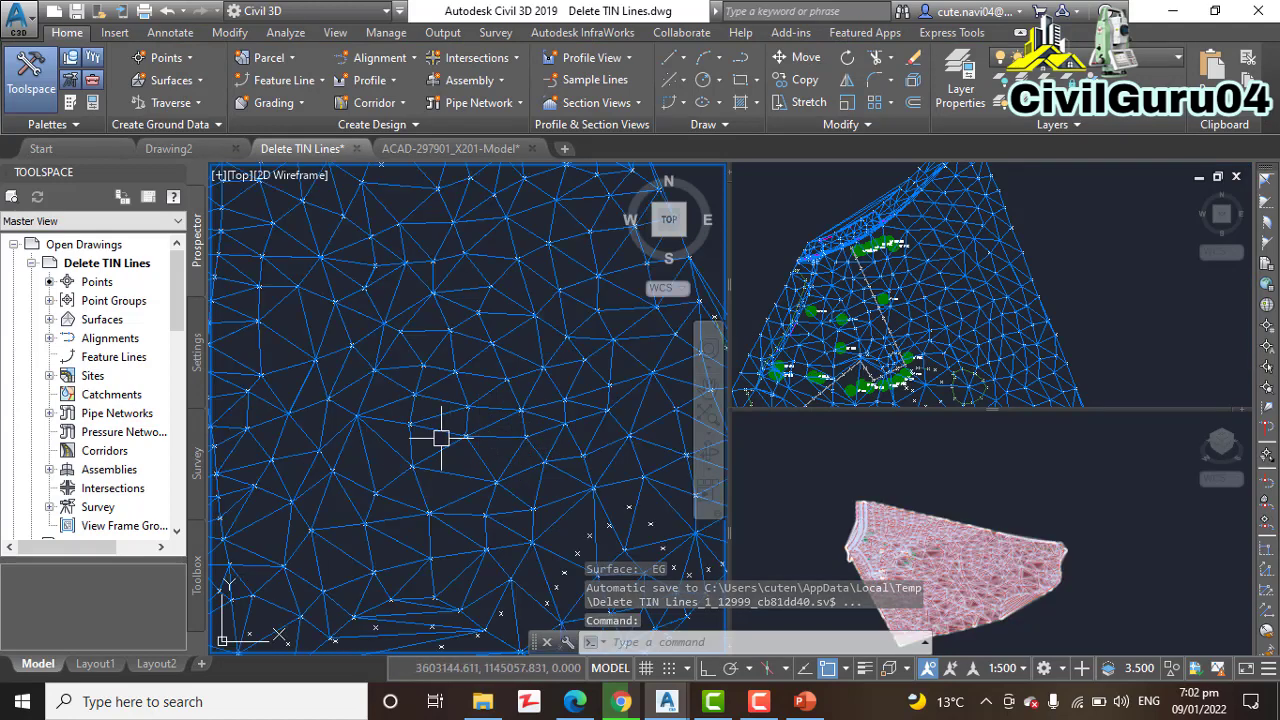
scroll(415, 434, "down", 1)
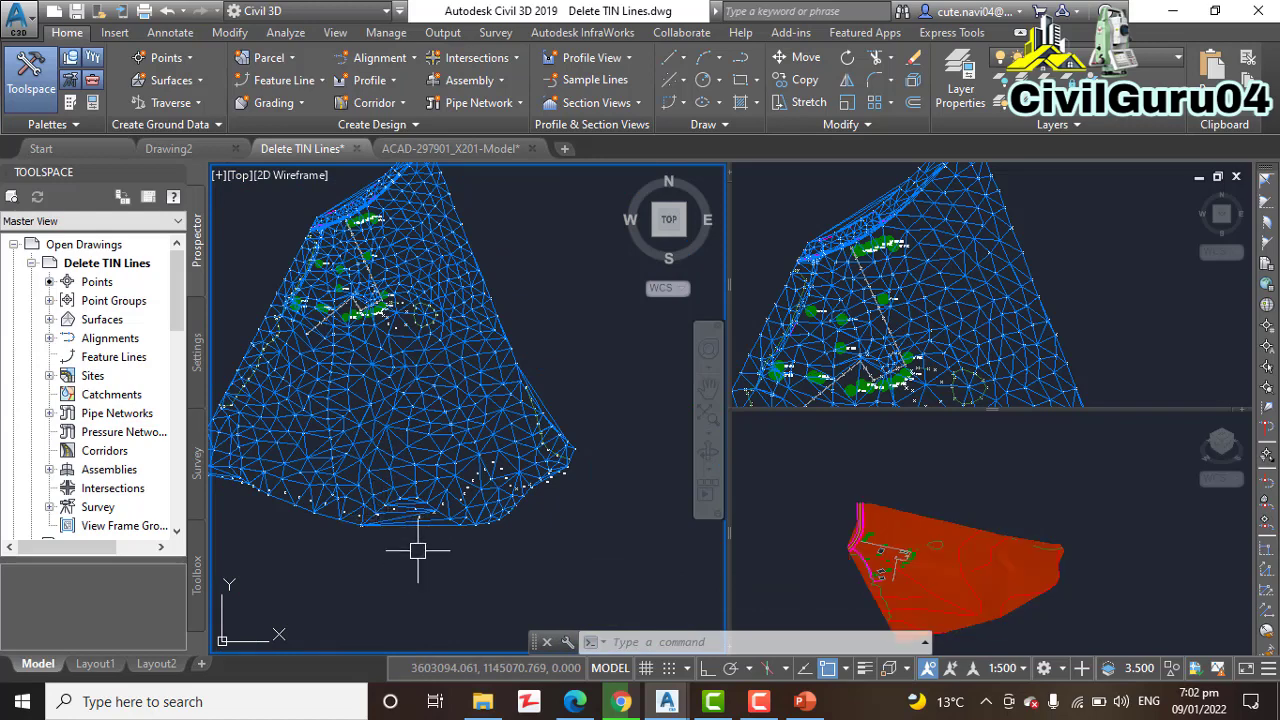
scroll(374, 514, "up", 2)
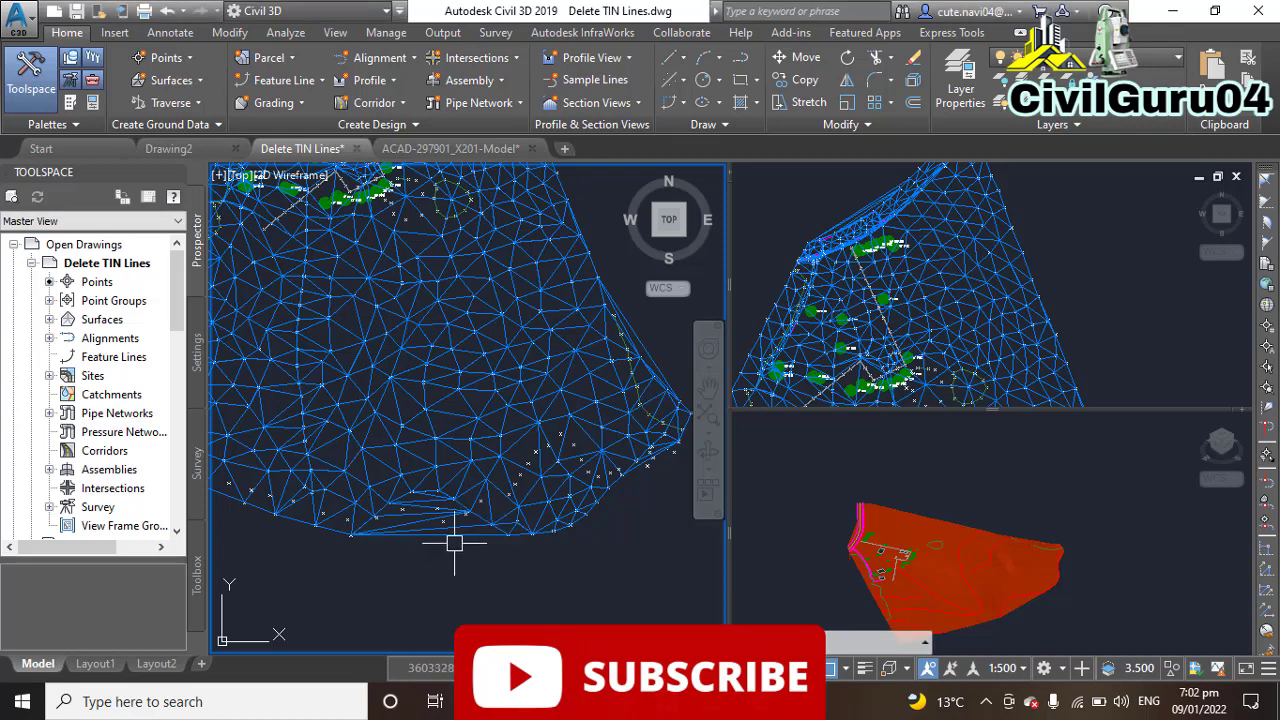
scroll(454, 543, "down", 5)
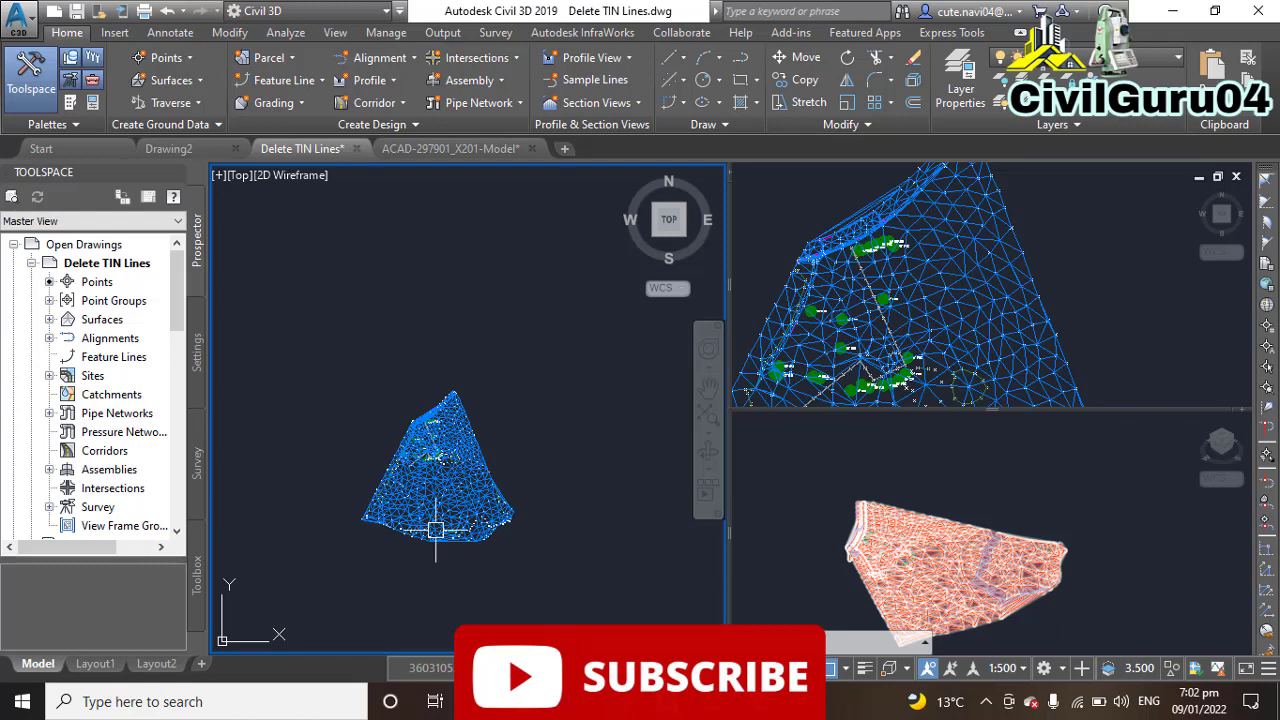
scroll(436, 545, "up", 2)
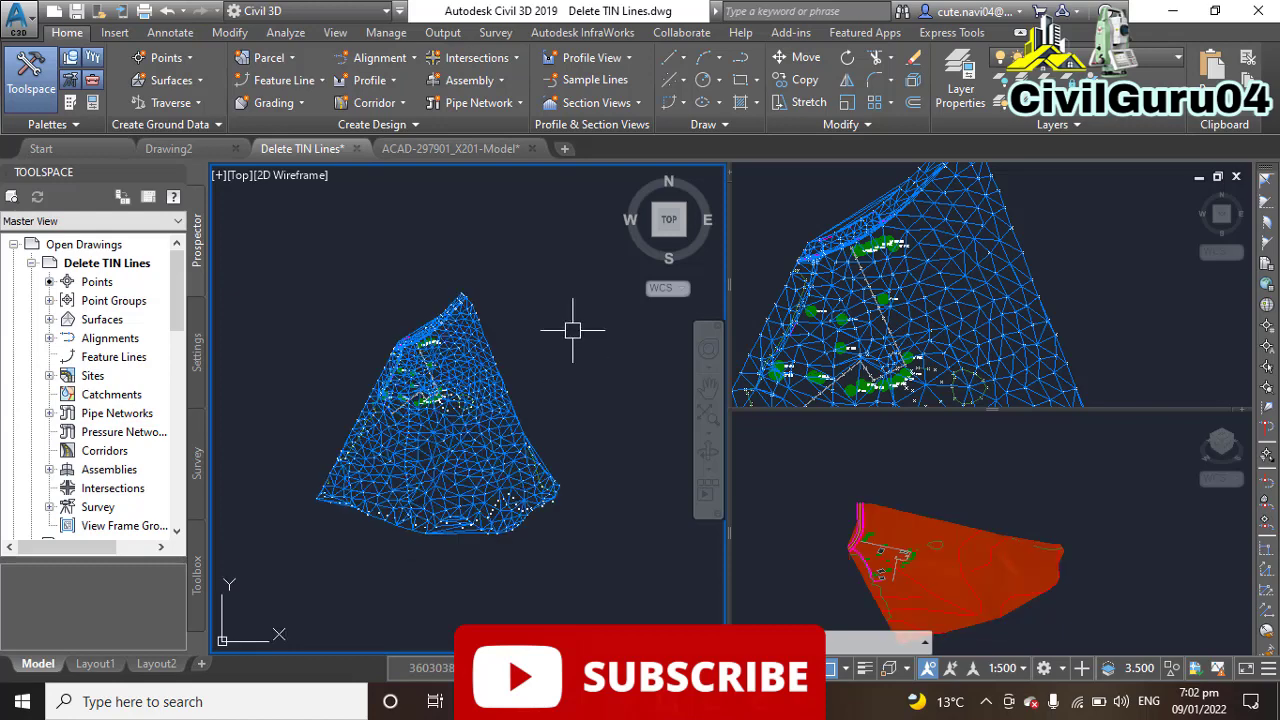
scroll(420, 509, "up", 4)
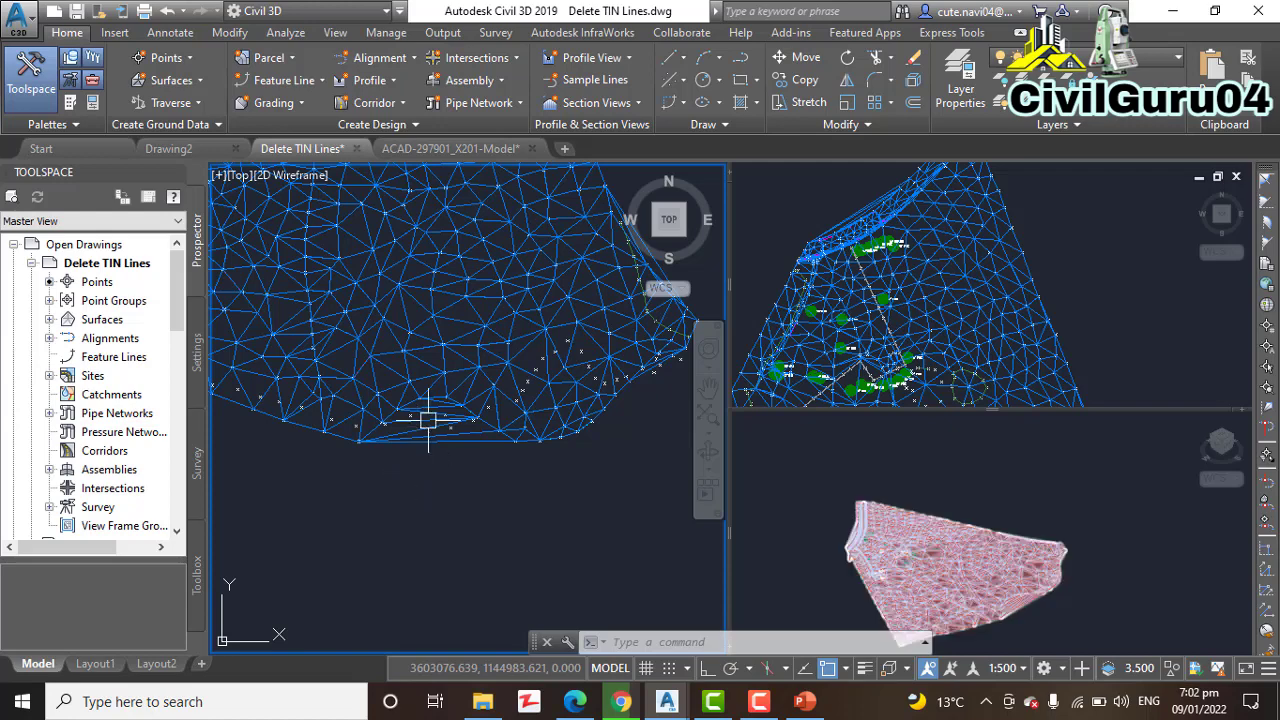
scroll(416, 462, "up", 3)
scroll(416, 454, "down", 2)
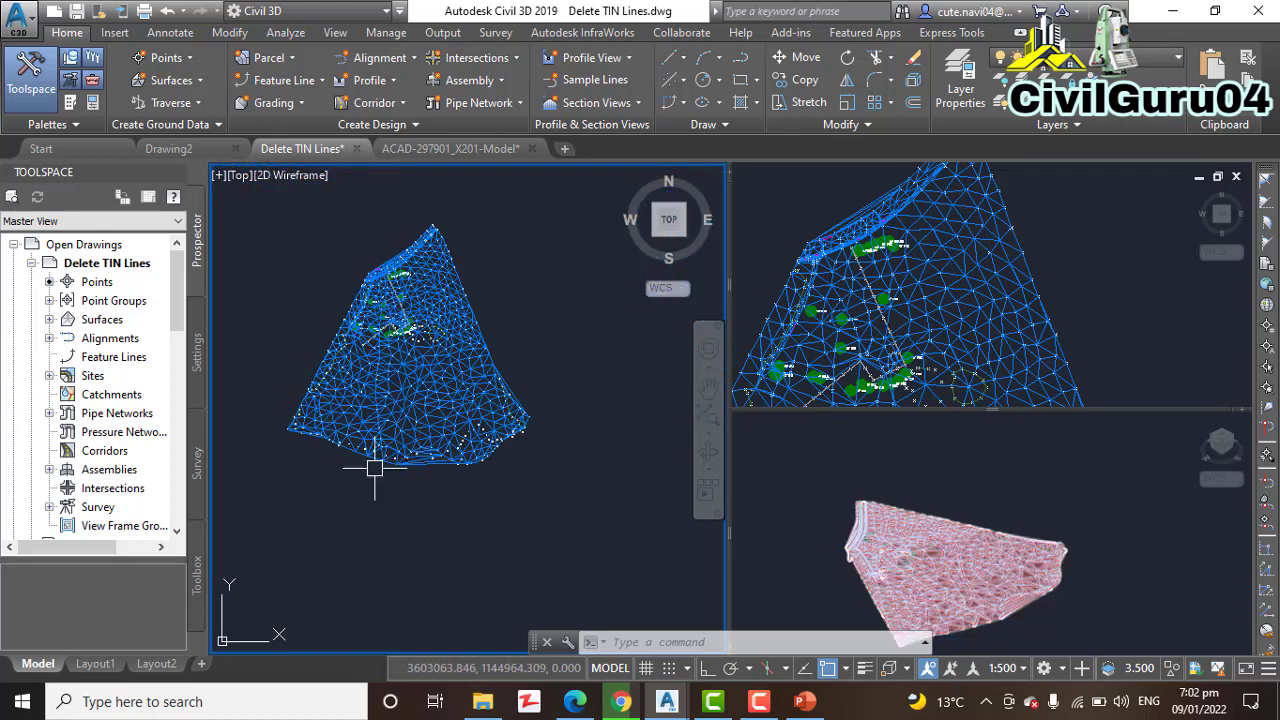
scroll(440, 468, "up", 2)
scroll(435, 461, "up", 2)
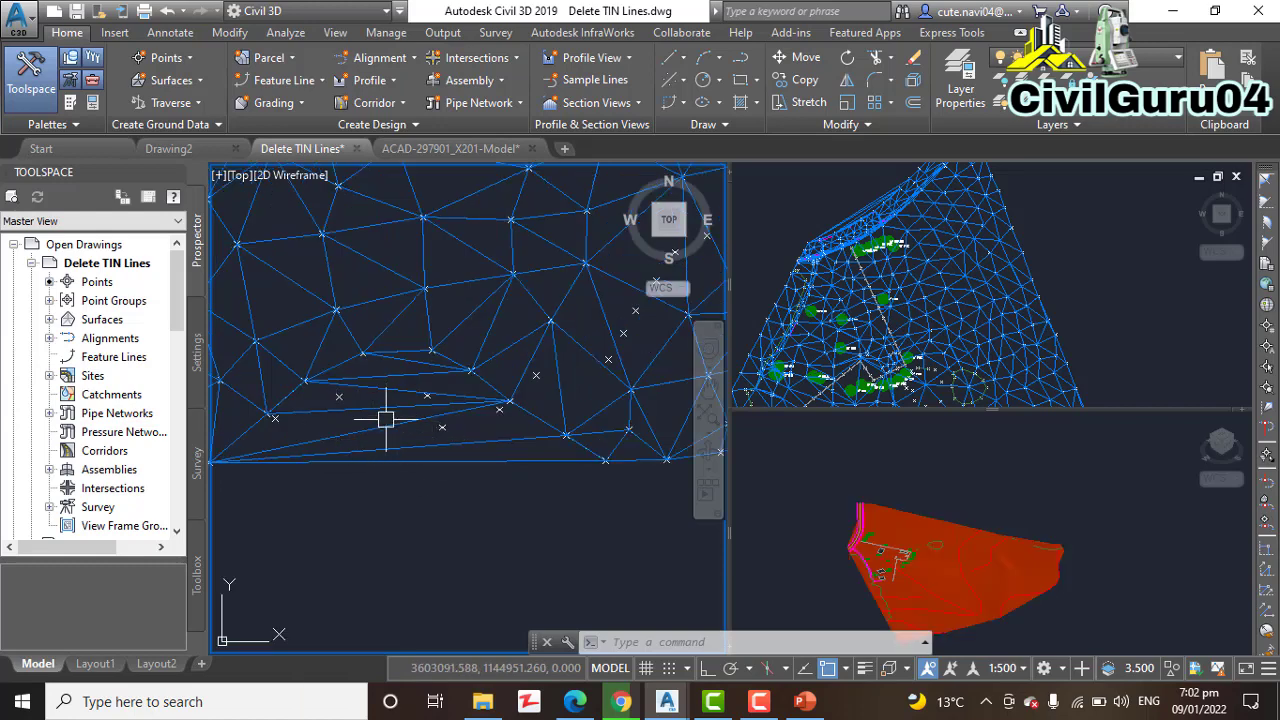
middle_click_drag(390, 421, 397, 437)
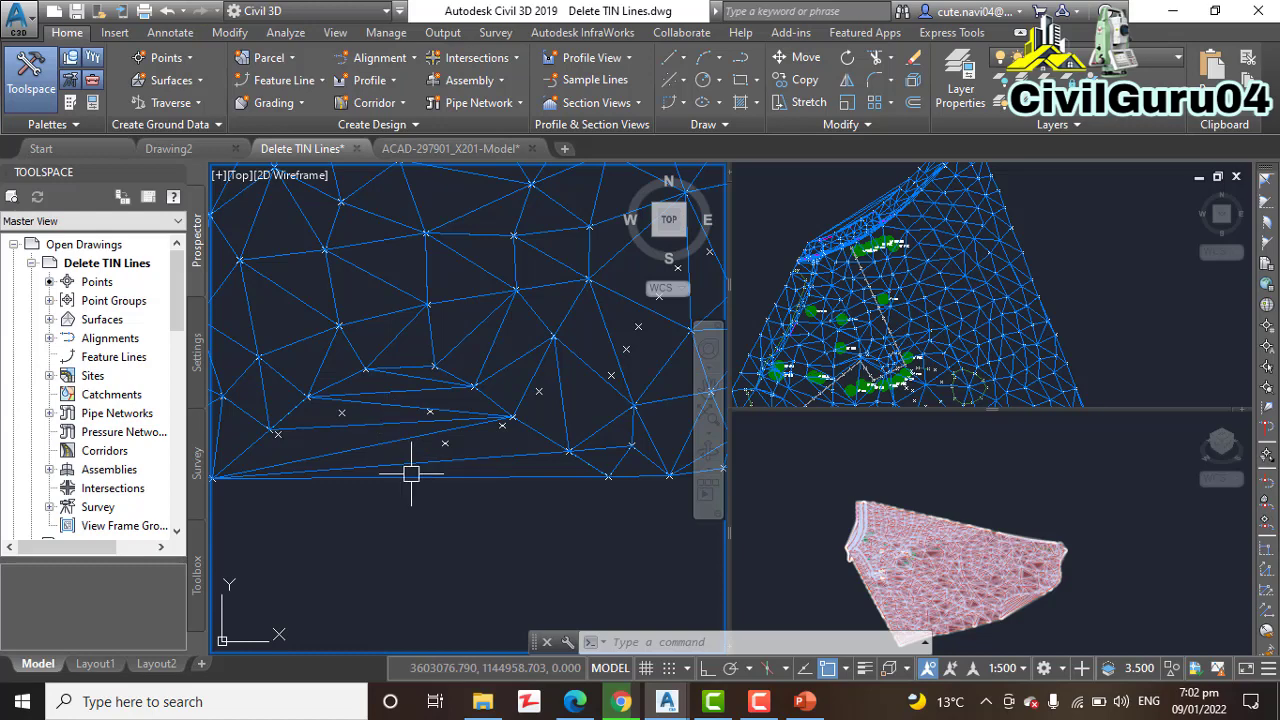
scroll(409, 485, "down", 2)
scroll(409, 466, "up", 3)
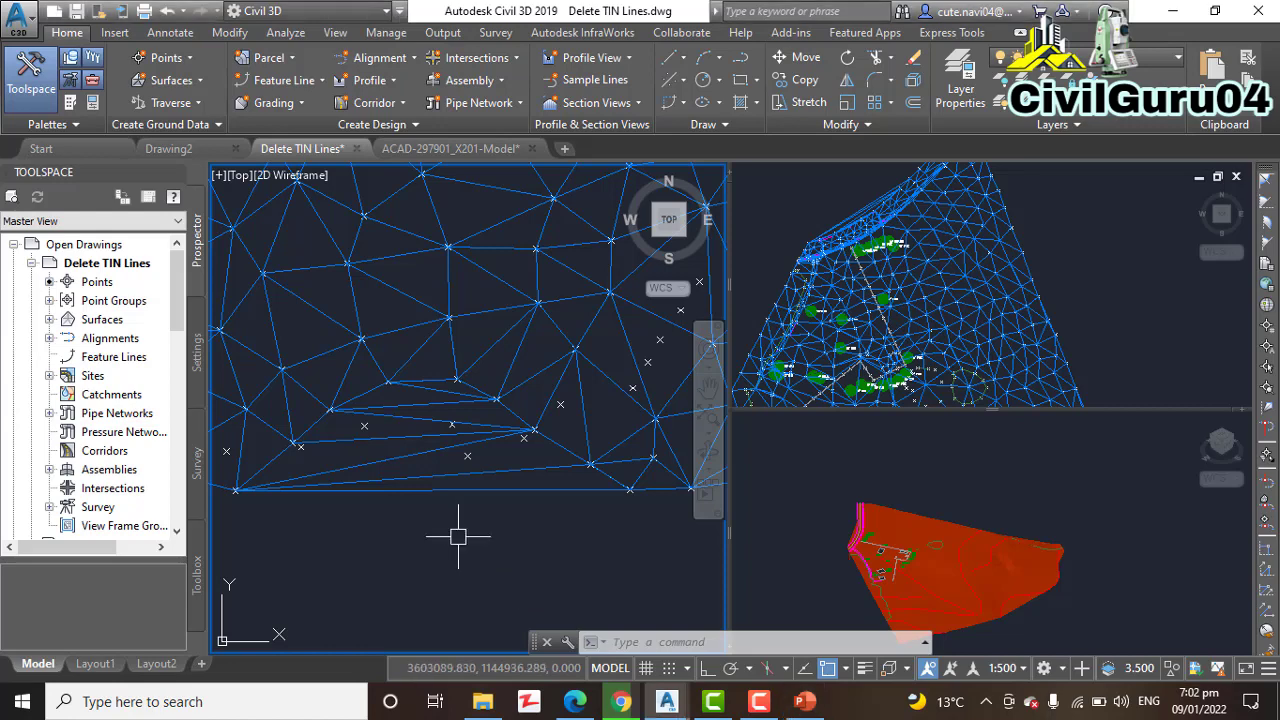
- Select the EG surface and launch Delete Line from the Edit Surface menu
left_click(509, 490)
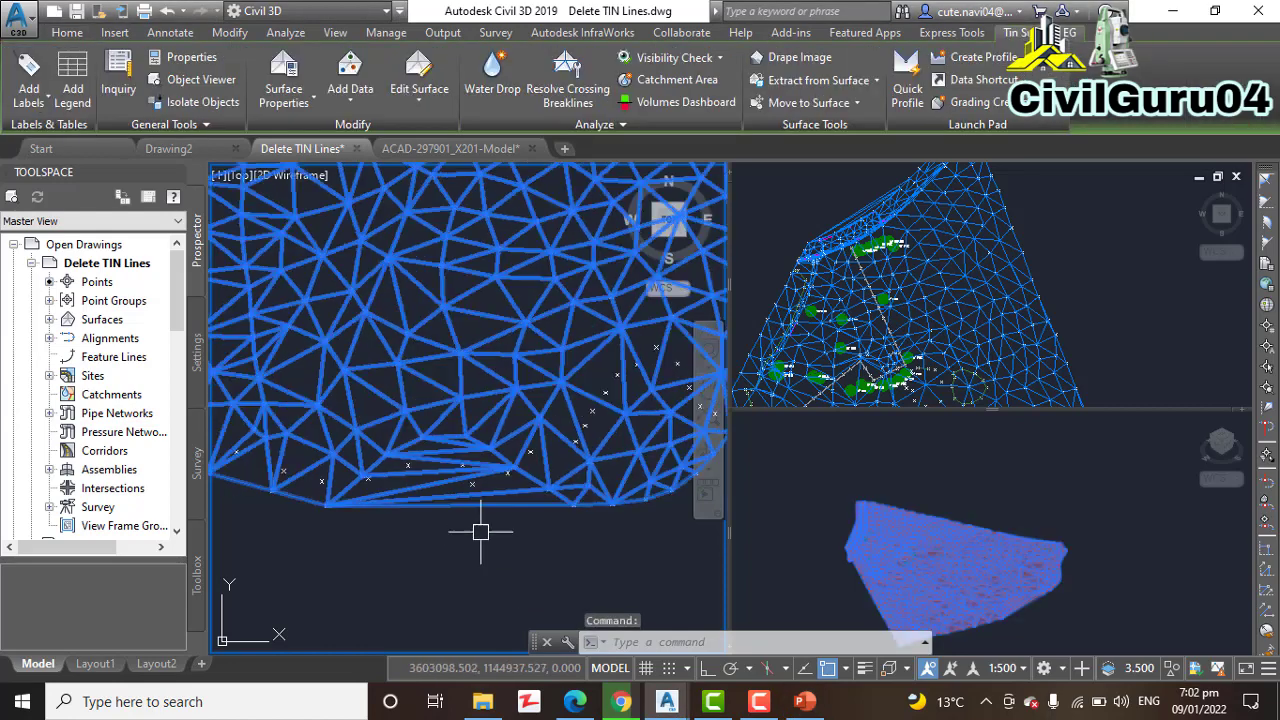
scroll(476, 534, "up", 2)
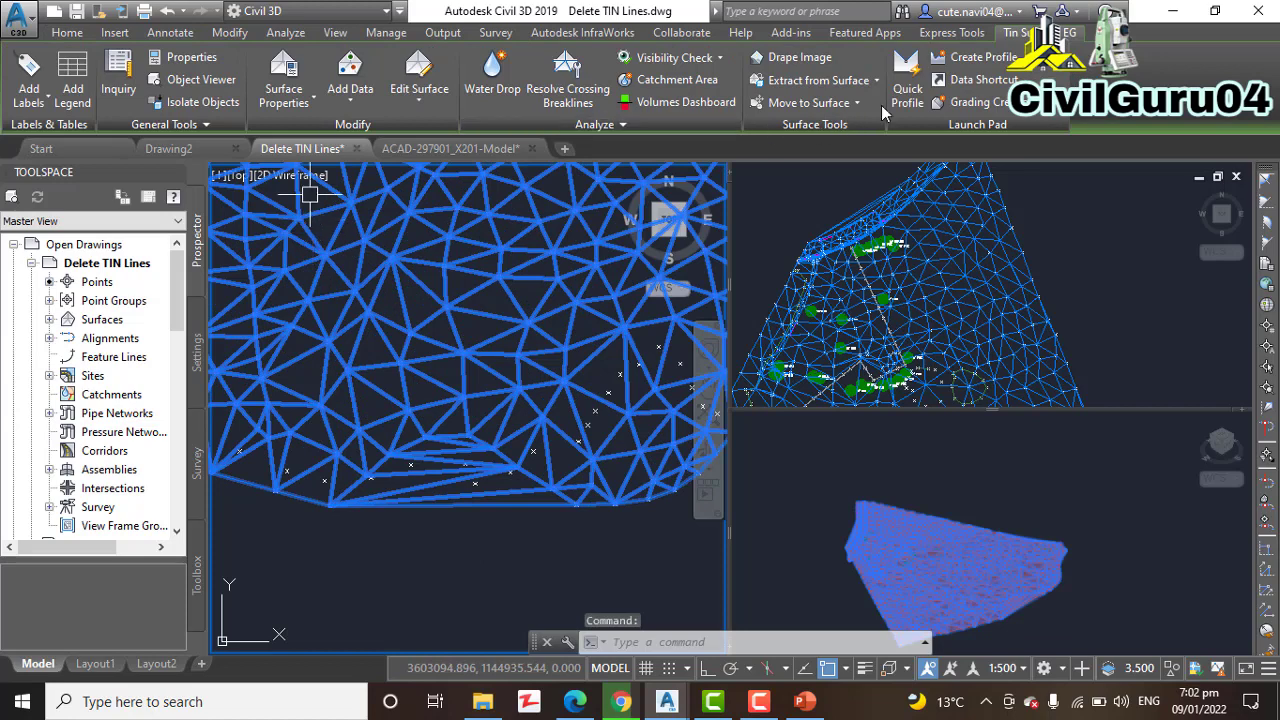
left_click(400, 109)
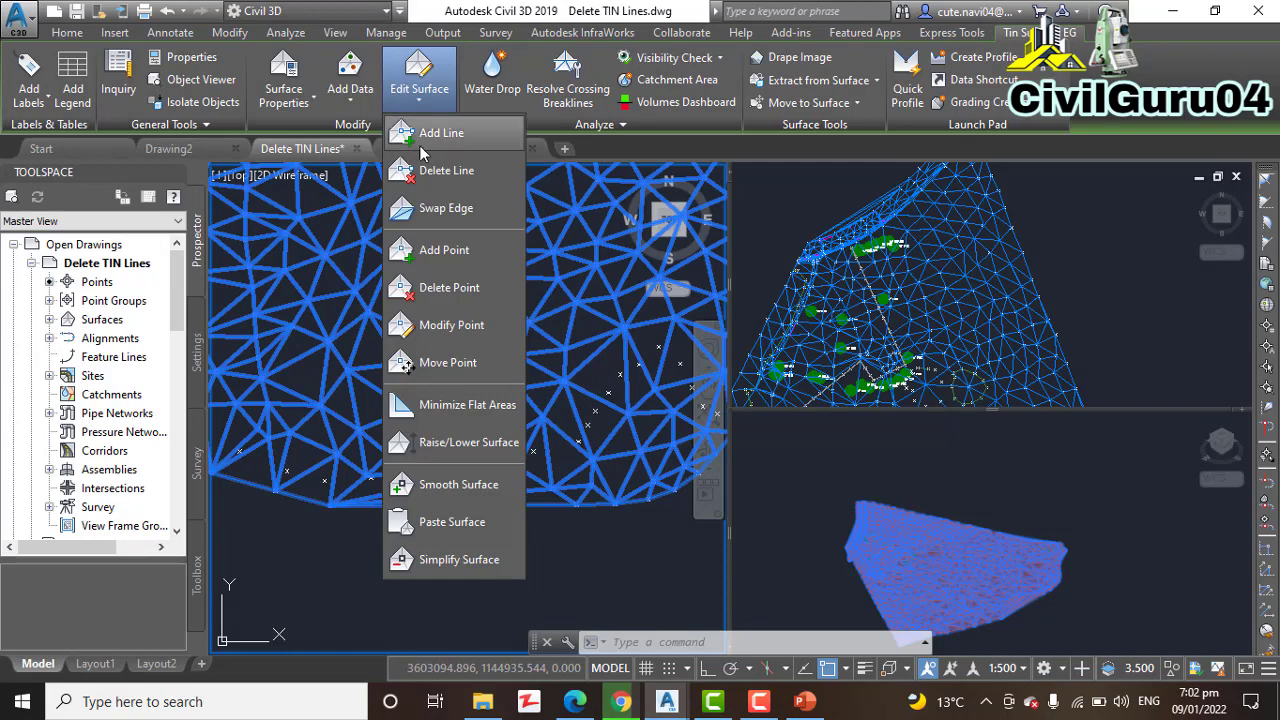
left_click(470, 172)
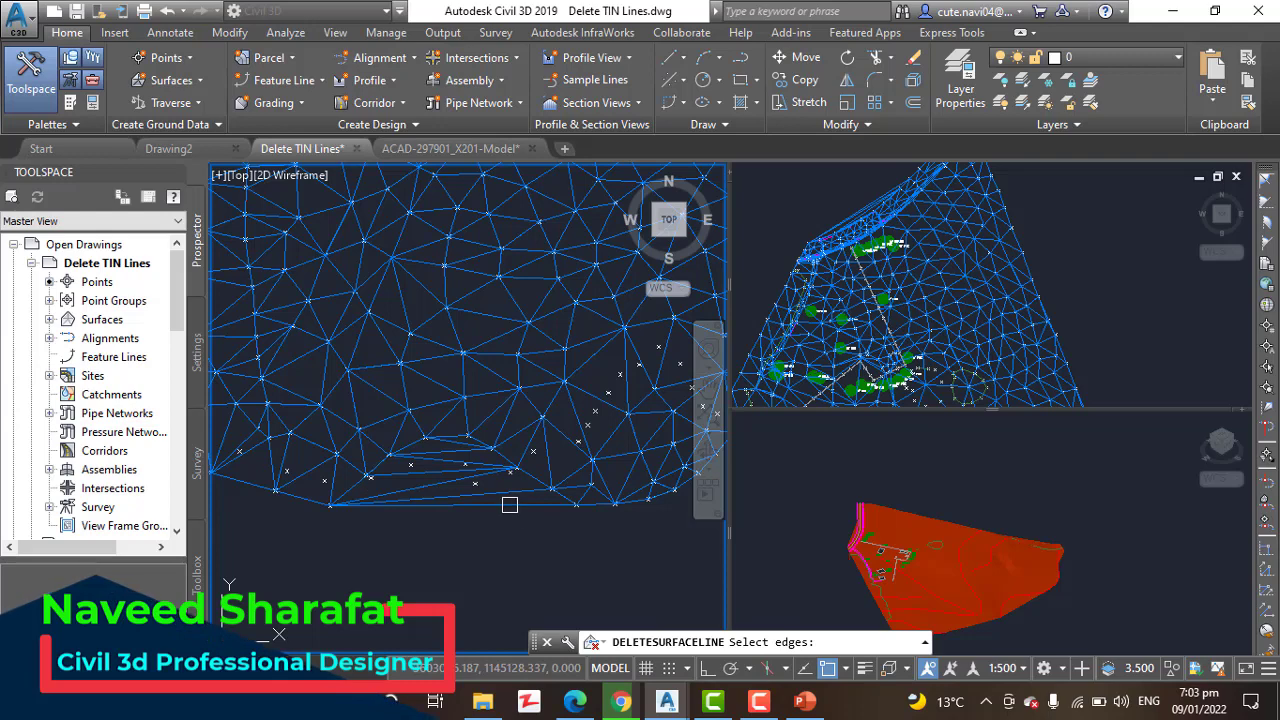
- Crossing-select the long thin edges along the bottom boundary, add one more, and confirm deletion
middle_click_drag(520, 506, 533, 521)
left_click(516, 543)
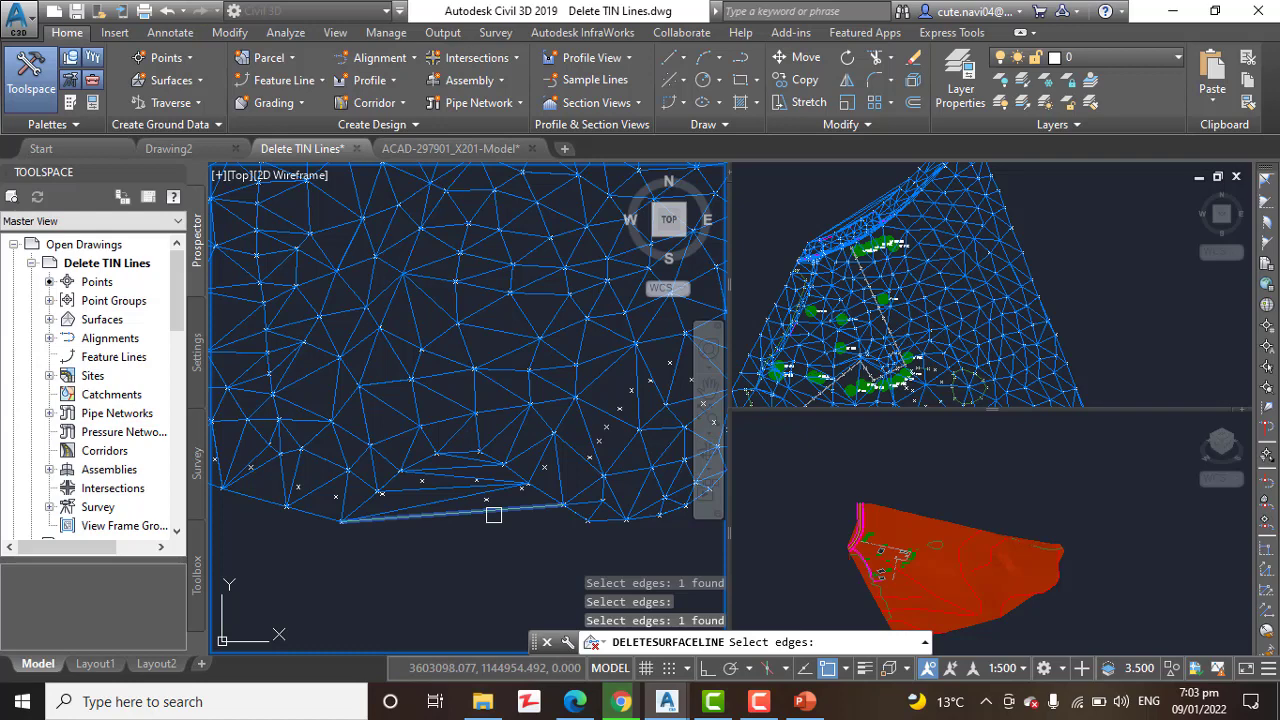
middle_click_drag(493, 514, 476, 556)
scroll(476, 556, "up", 4)
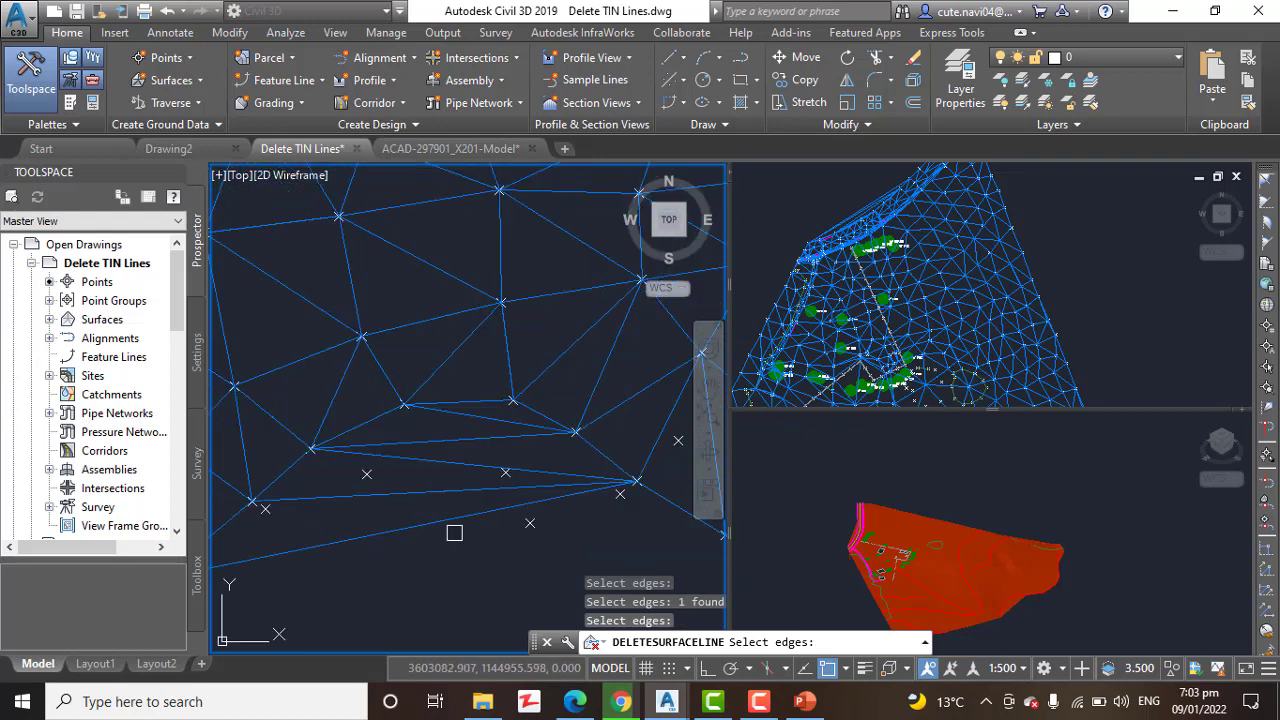
left_click(449, 498)
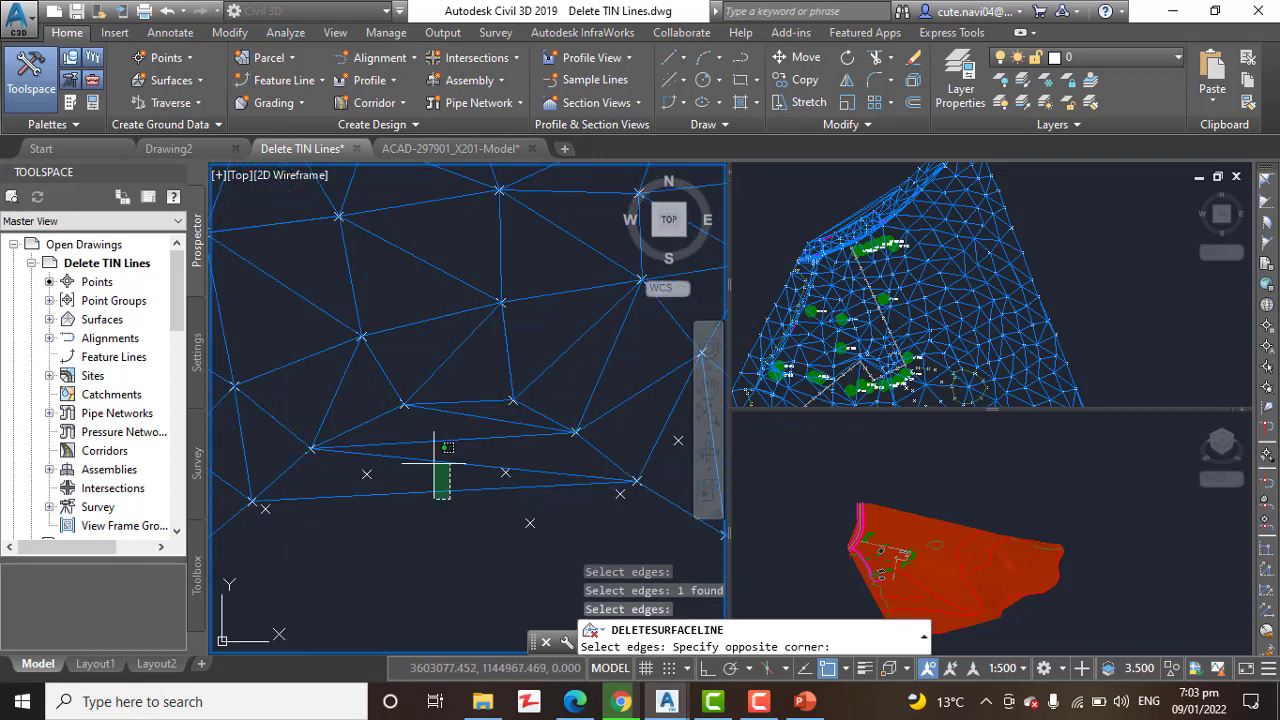
left_click(421, 430)
left_click(459, 411)
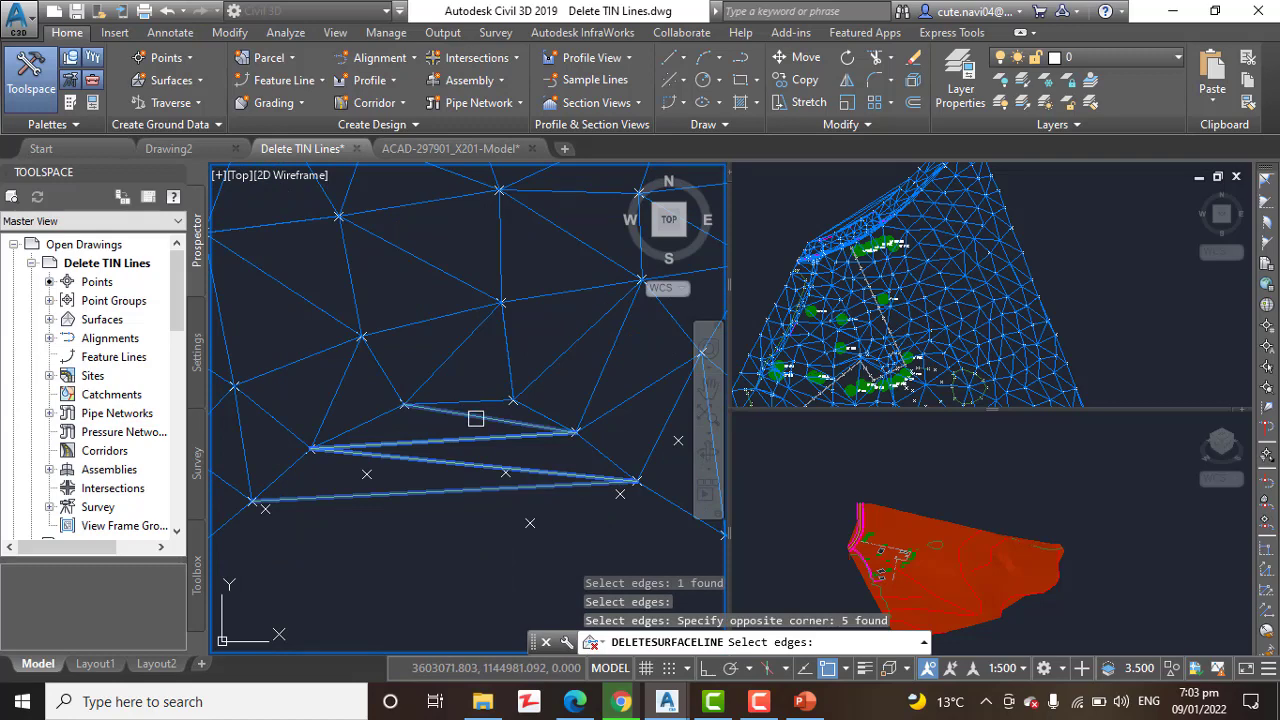
key("Return")
- Pick further long edges near the bottom boundary for deletion
scroll(473, 459, "down", 3)
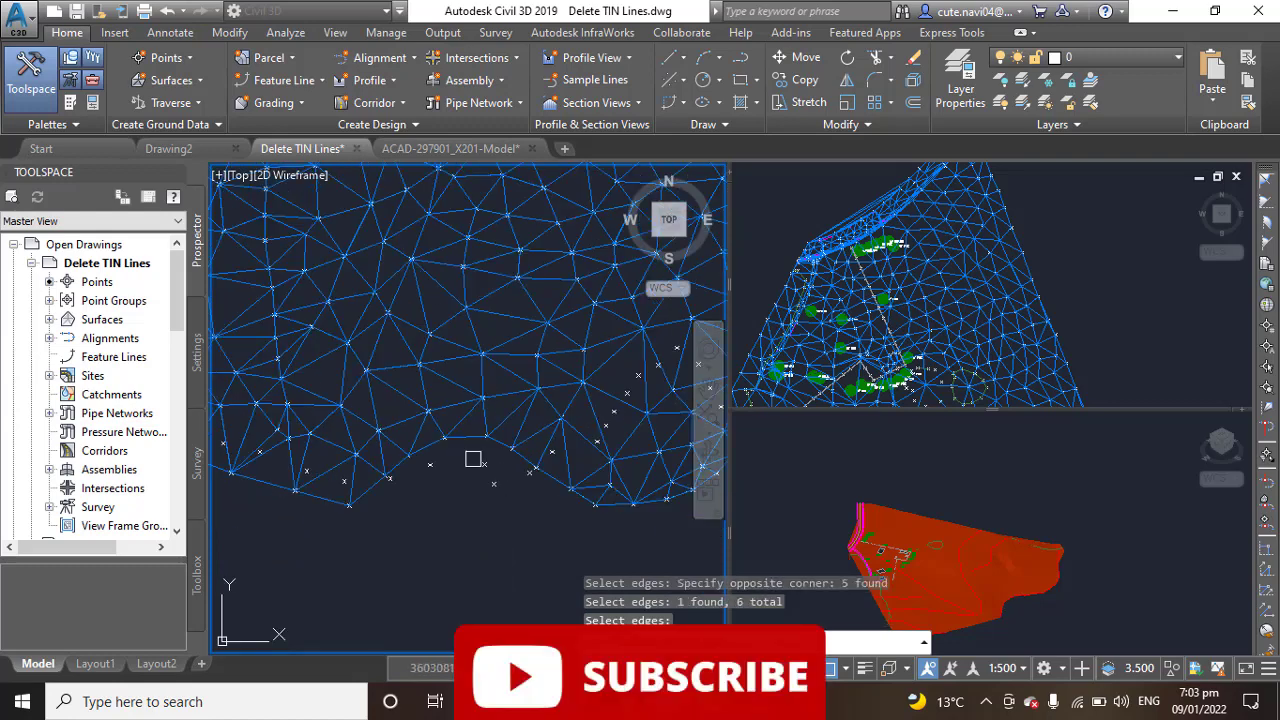
scroll(465, 515, "down", 4)
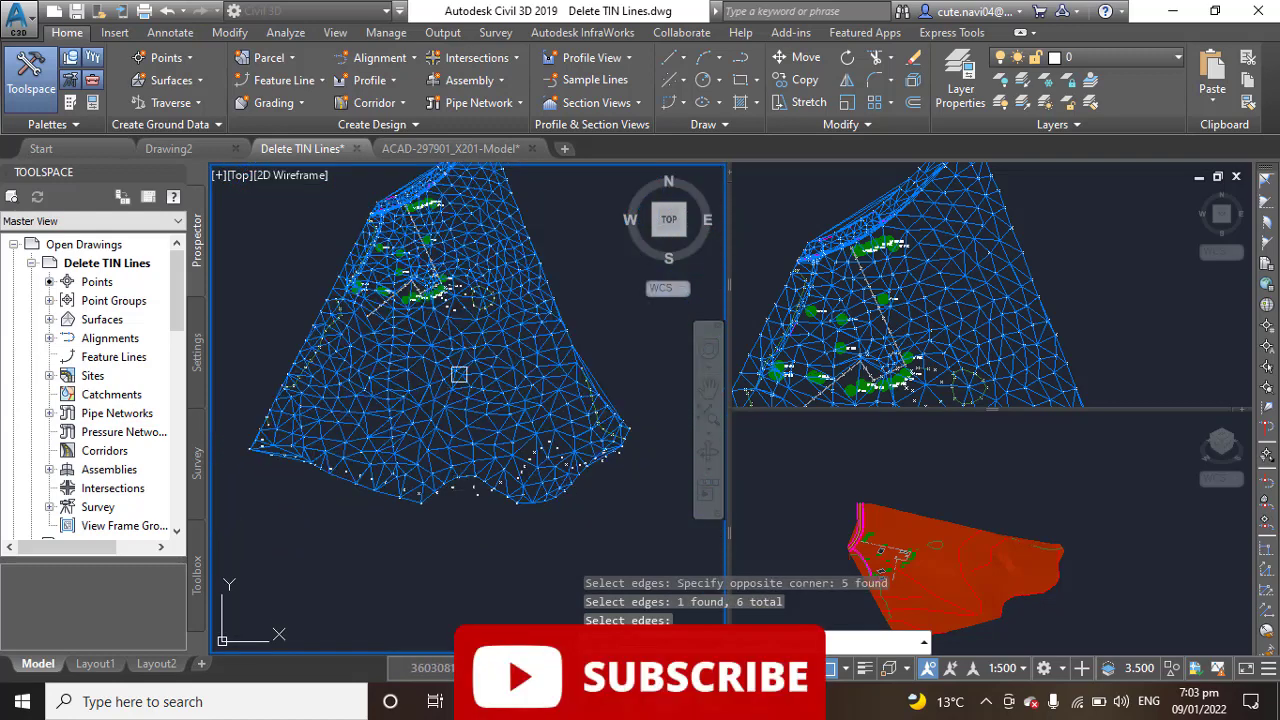
scroll(491, 440, "up", 10)
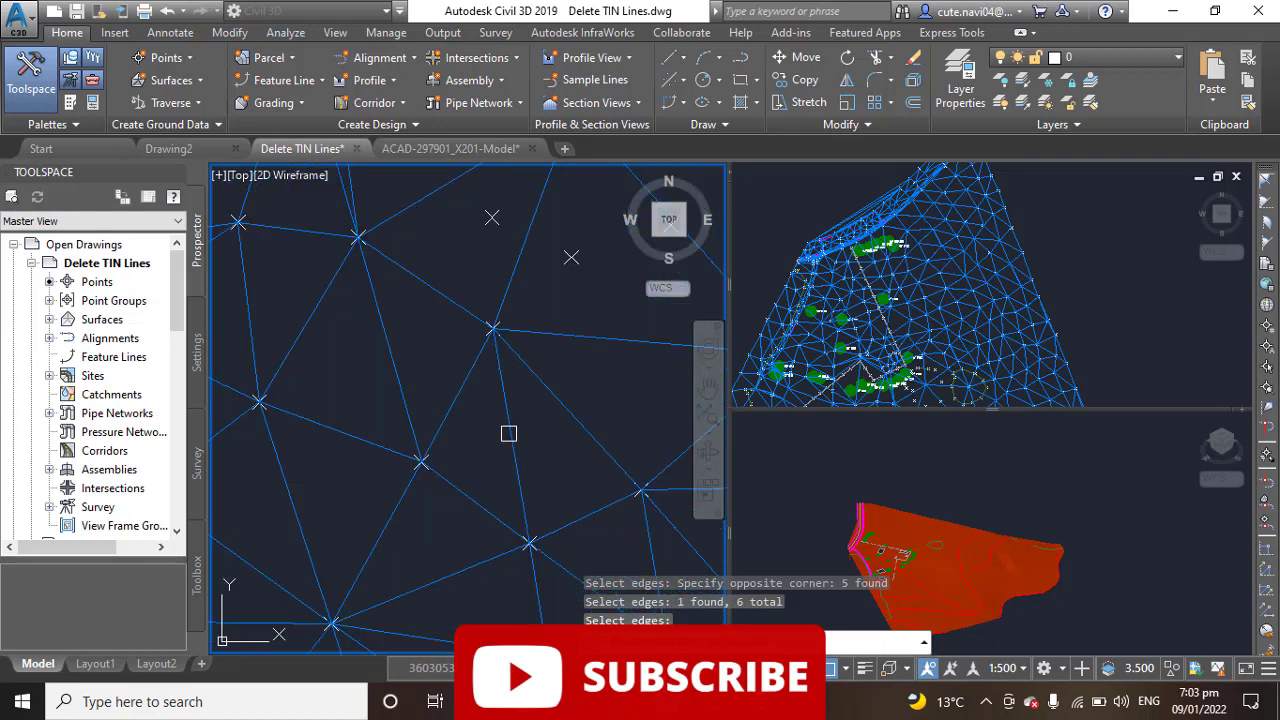
left_click(513, 433)
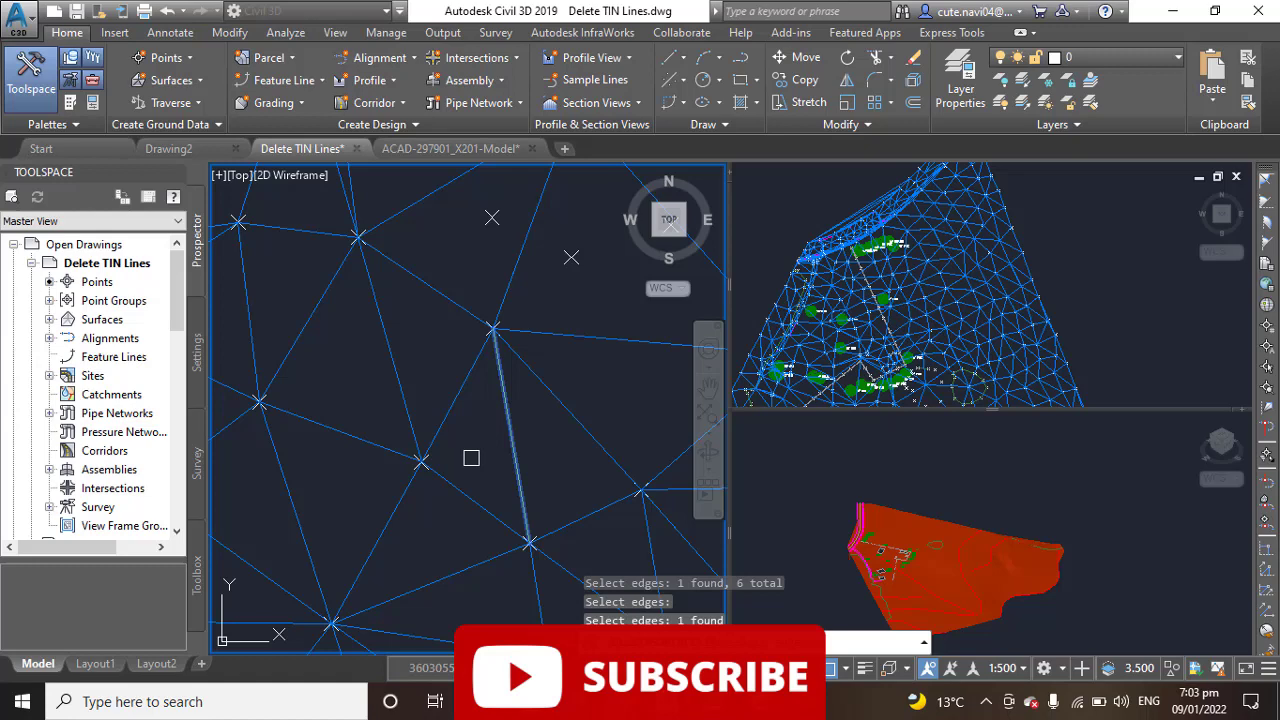
middle_click_drag(471, 454, 440, 420)
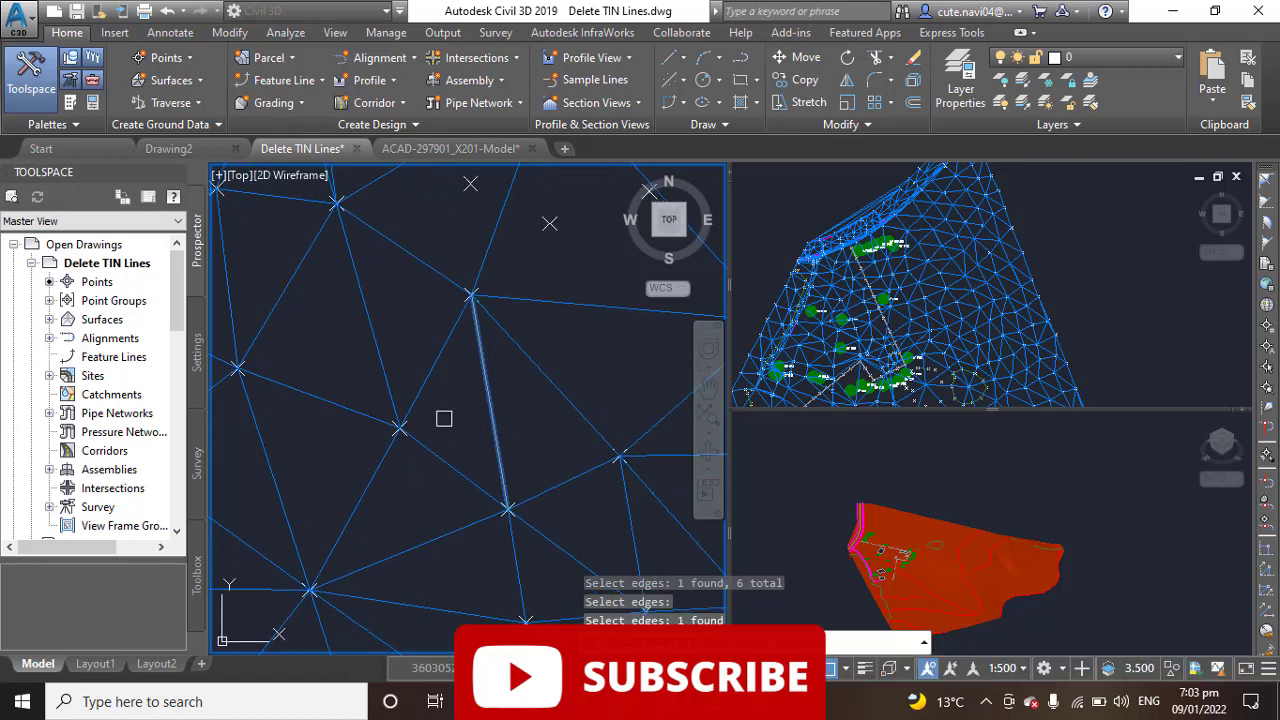
left_click(493, 415)
scroll(466, 417, "down", 3)
scroll(457, 397, "down", 4)
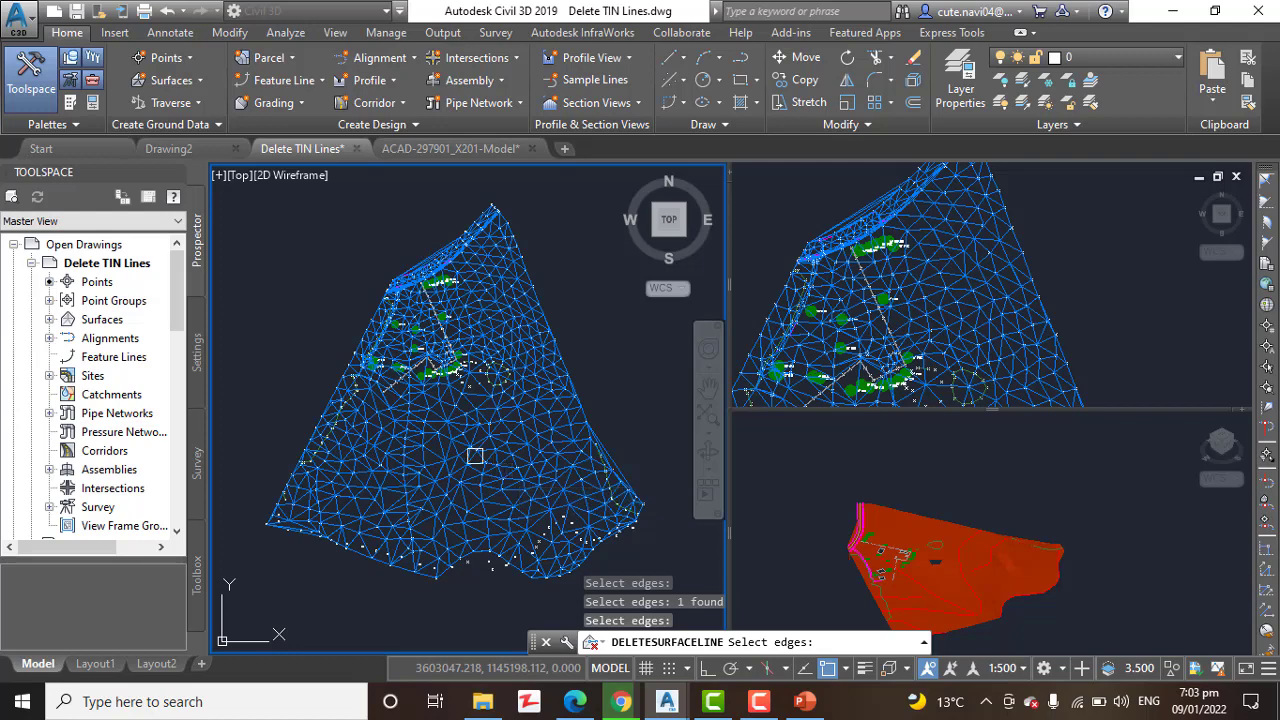
- Pick a long TIN edge on the surface's east boundary for deletion
middle_click_drag(442, 430, 410, 394)
scroll(563, 434, "up", 2)
middle_click_drag(563, 434, 349, 394)
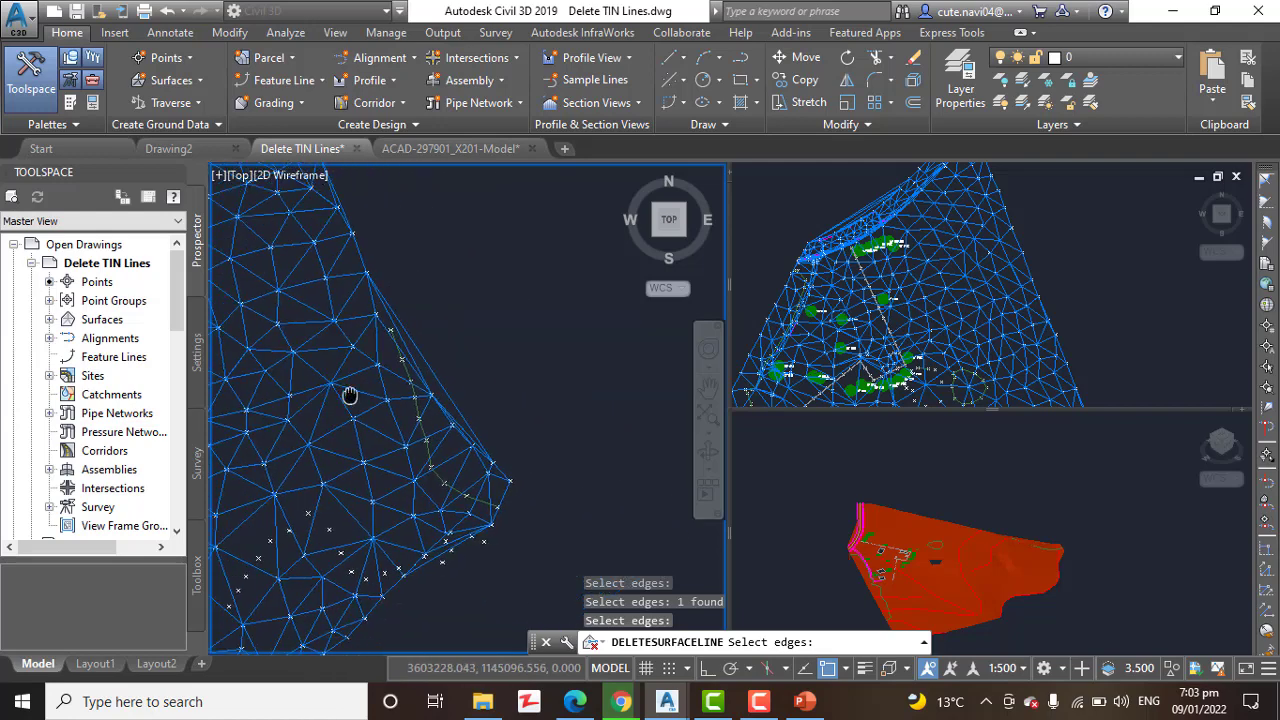
scroll(349, 394, "up", 2)
scroll(429, 363, "up", 3)
left_click(435, 362)
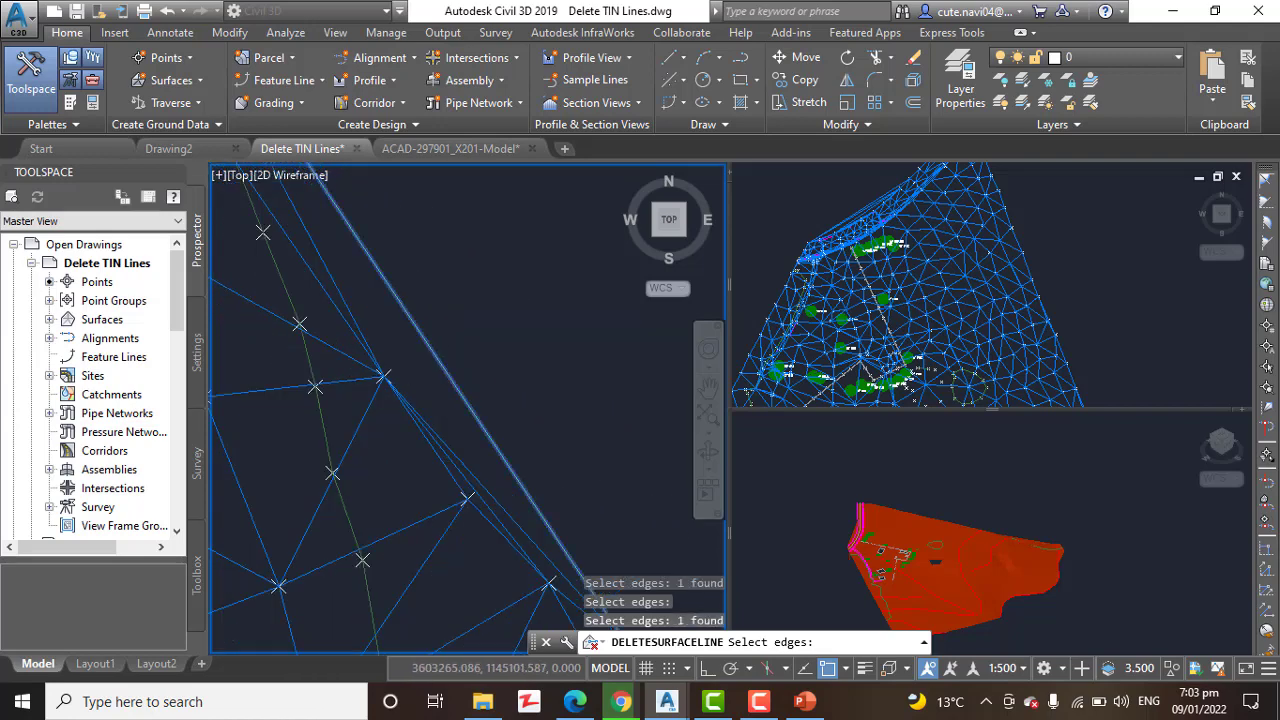
- Pick a long TIN edge on the lower-left boundary for deletion
scroll(489, 357, "down", 3)
scroll(412, 282, "up", 3)
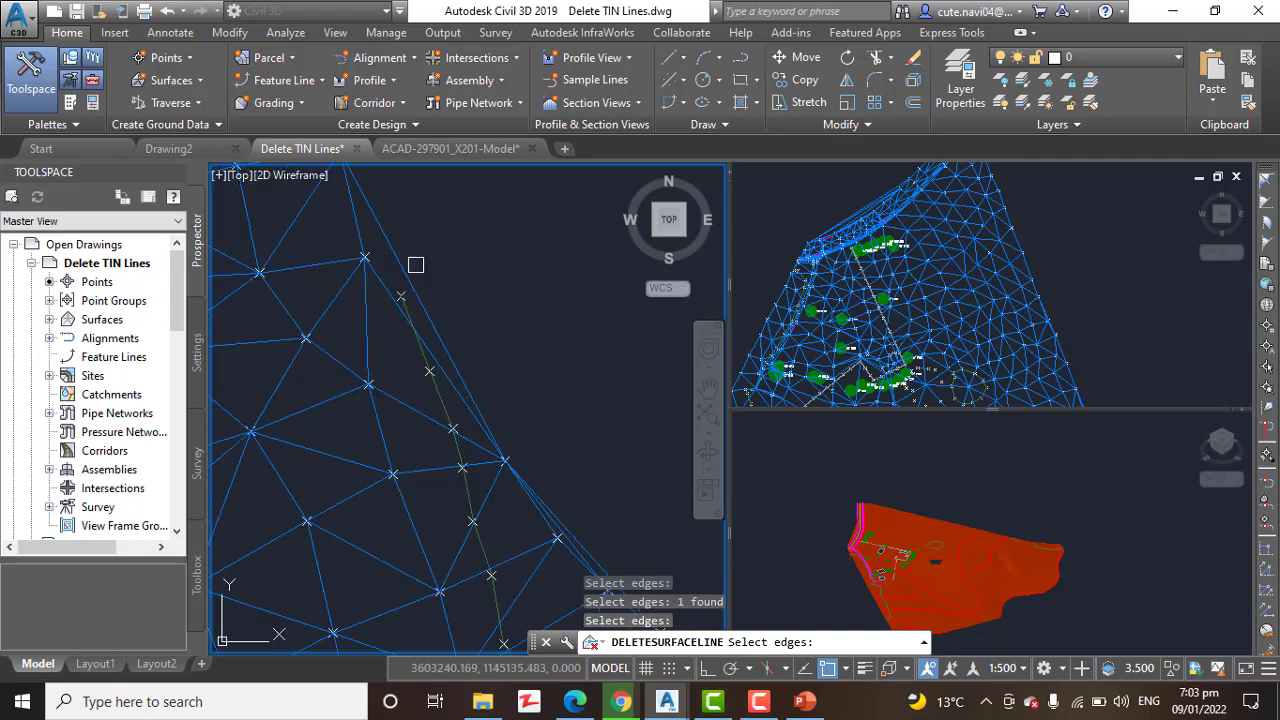
scroll(520, 306, "down", 4)
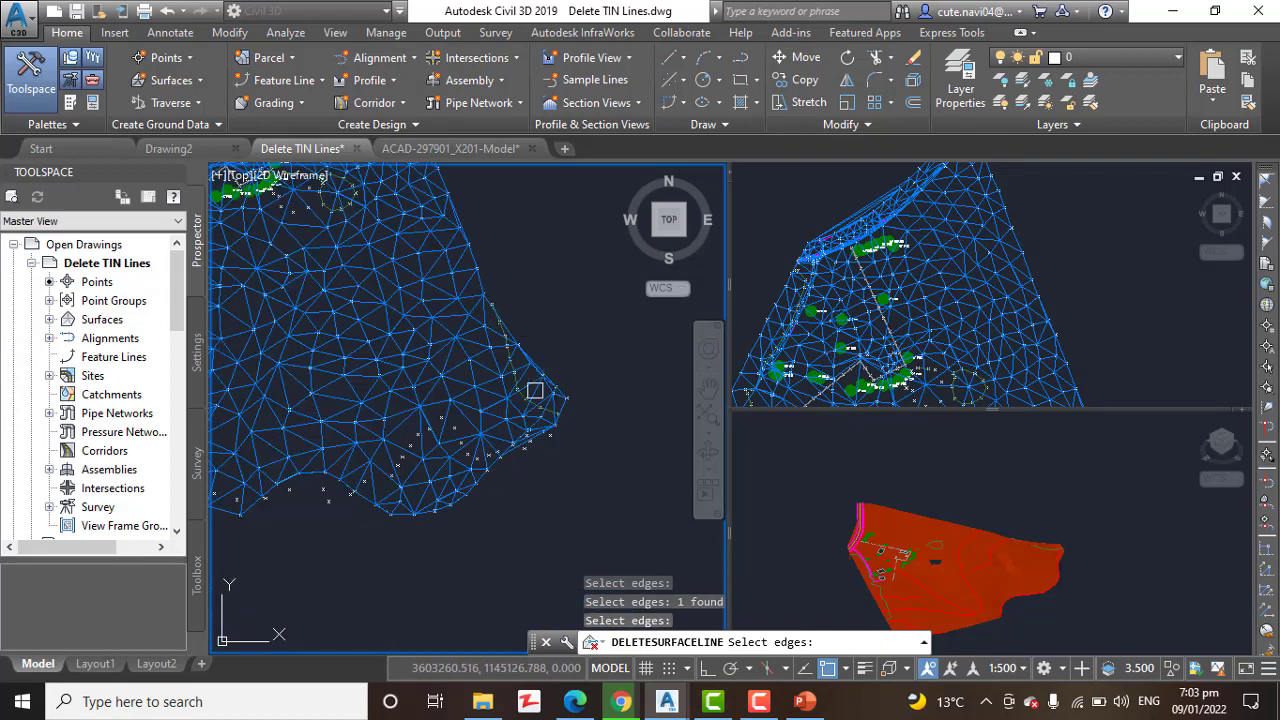
middle_click_drag(233, 439, 427, 501)
scroll(400, 523, "up", 4)
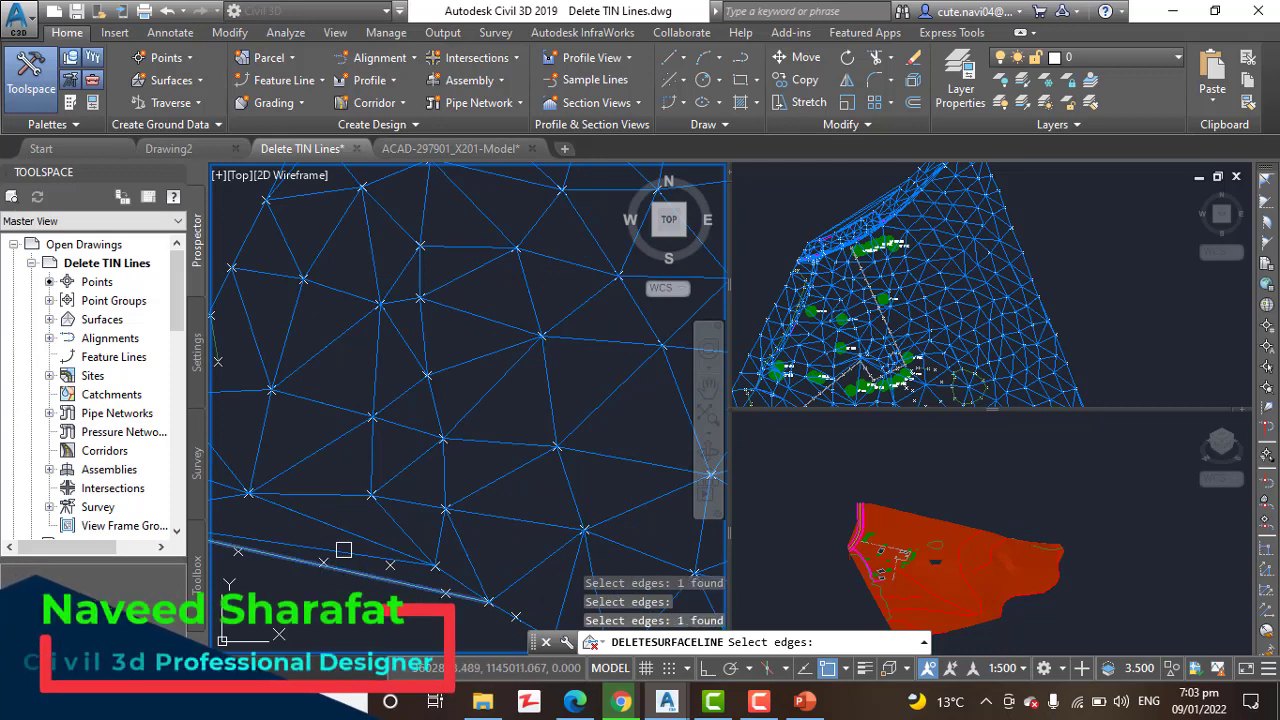
left_click(370, 565)
- Review the surface for remaining long edges, end Delete Line, and reselect the EG surface
scroll(392, 493, "down", 8)
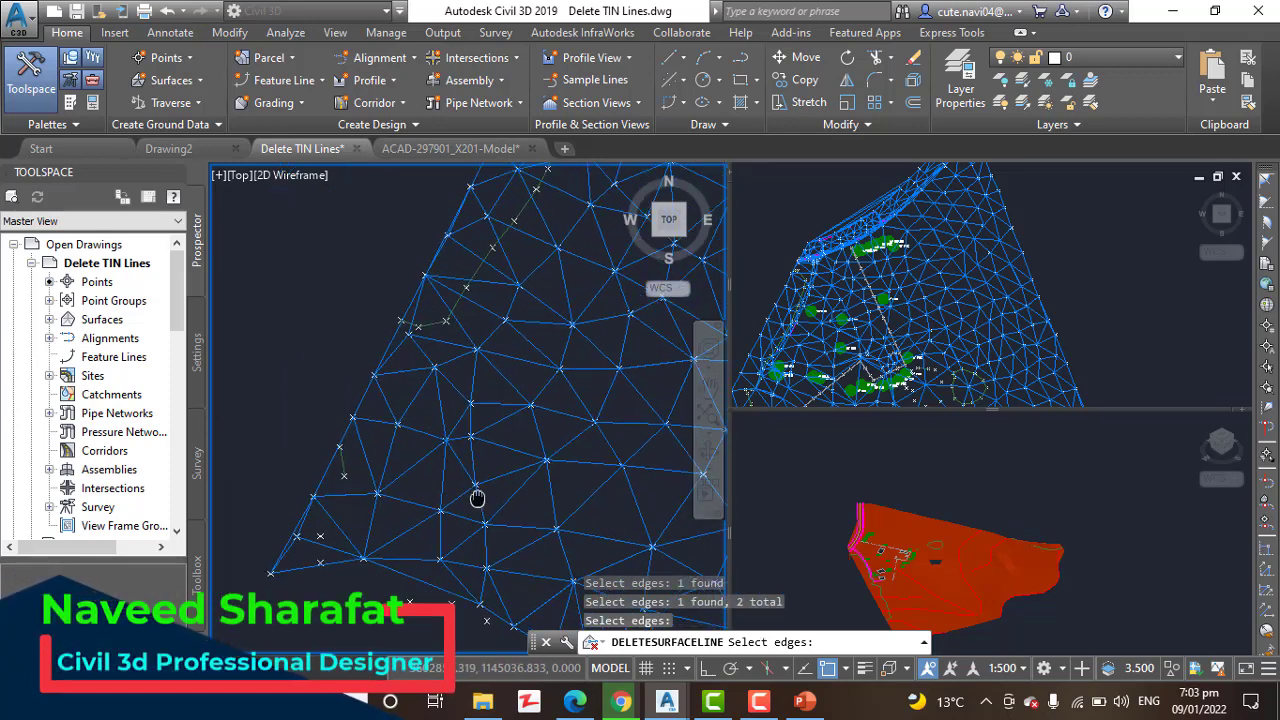
middle_click_drag(405, 488, 426, 479)
scroll(473, 340, "up", 6)
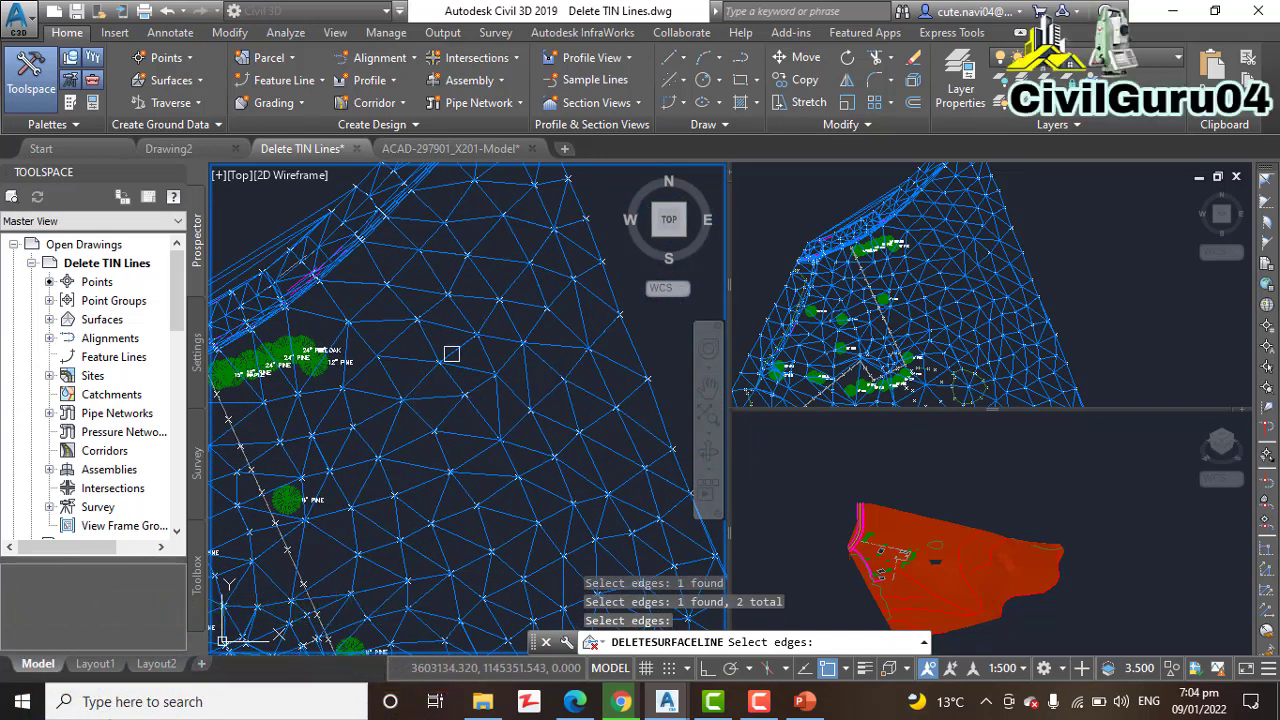
scroll(450, 354, "down", 4)
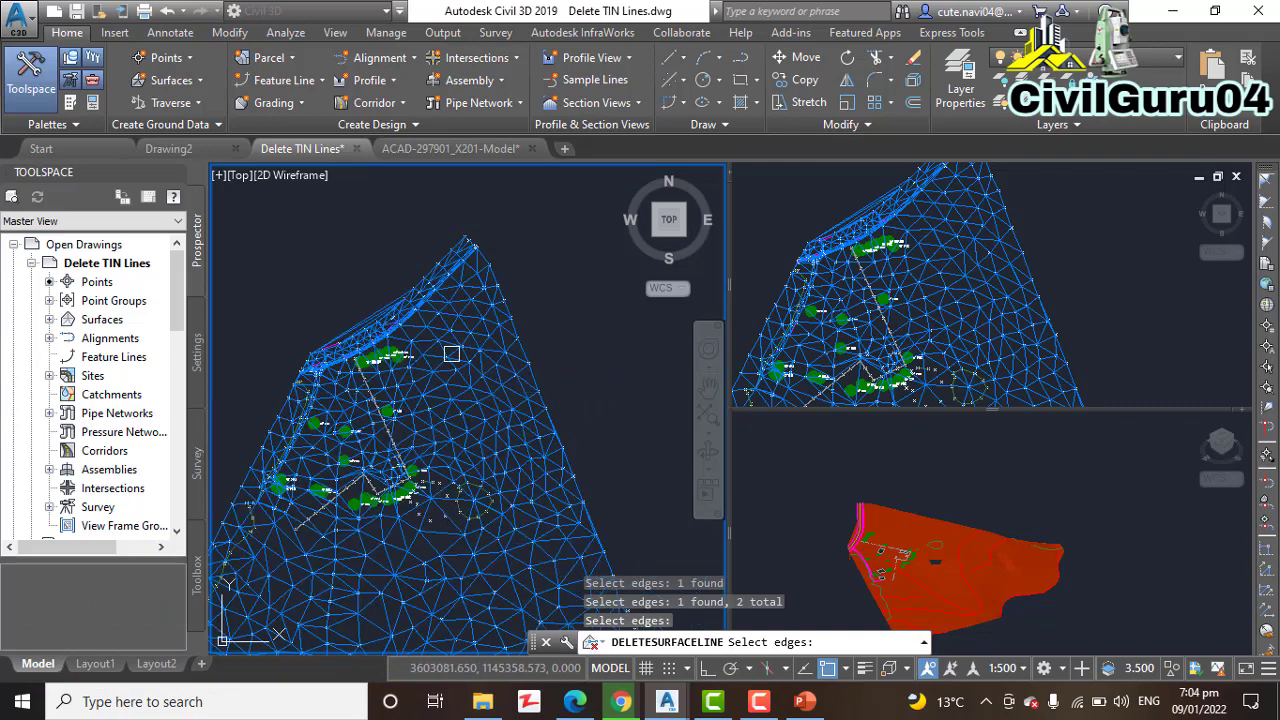
key("Escape")
left_click(562, 350)
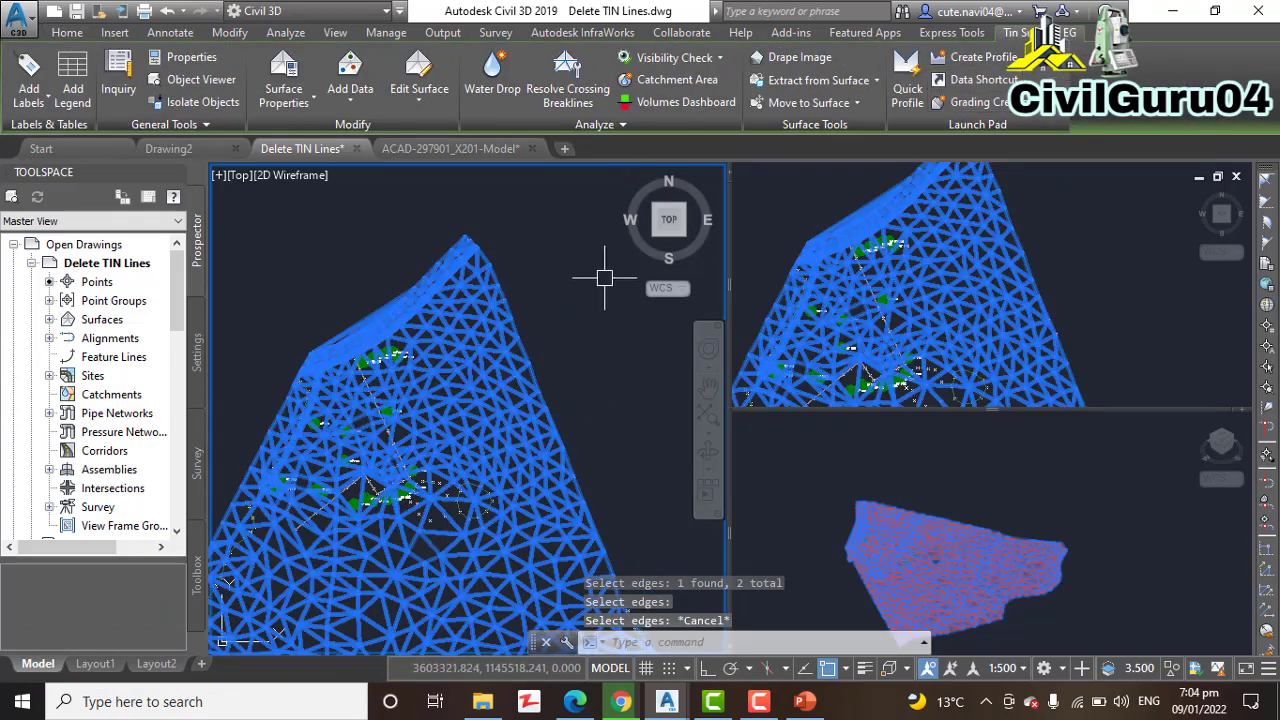
- Clear the surface selection, minimize Civil 3D 2019, and refresh the Windows desktop
key("Escape")
left_click(1170, 11)
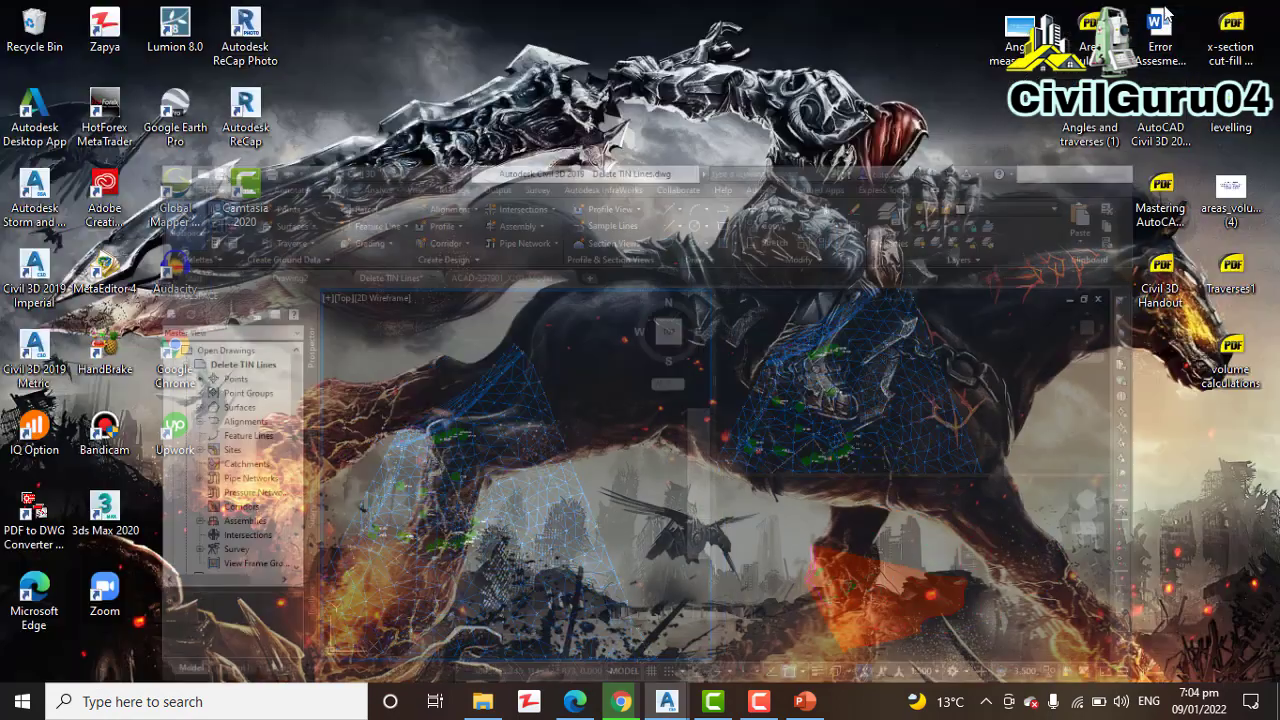
right_click(652, 237)
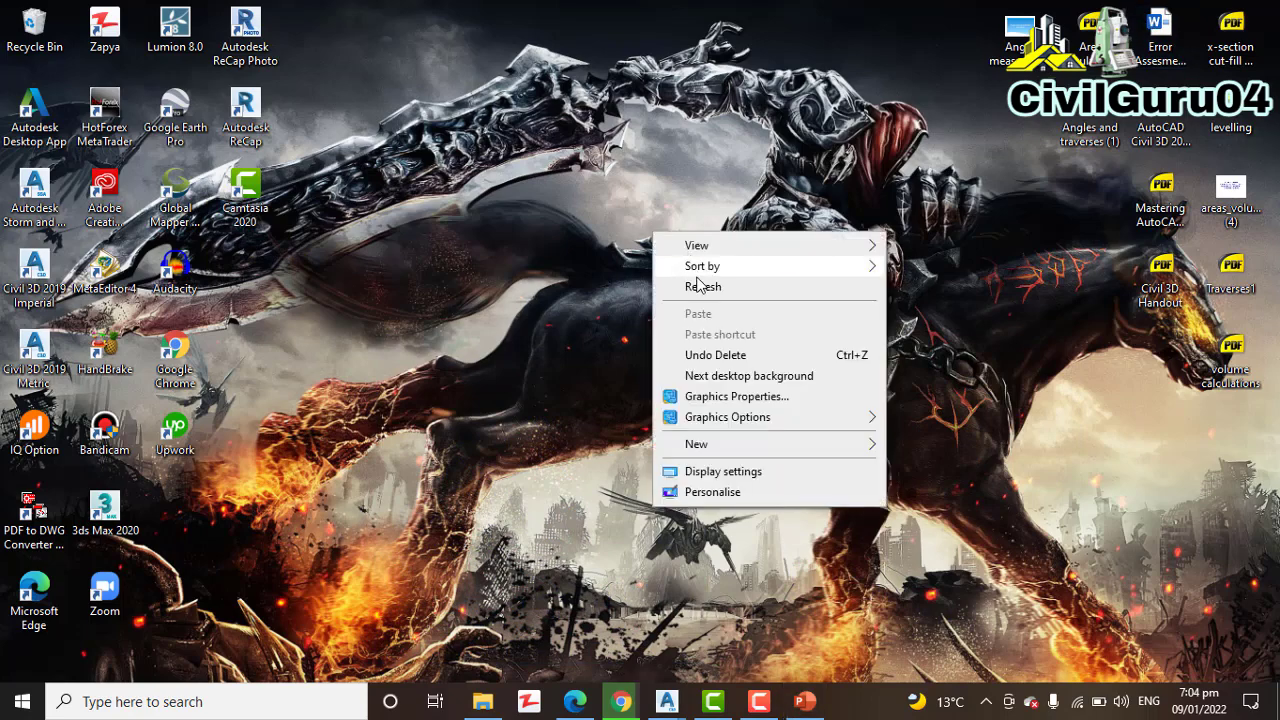
left_click(702, 289)
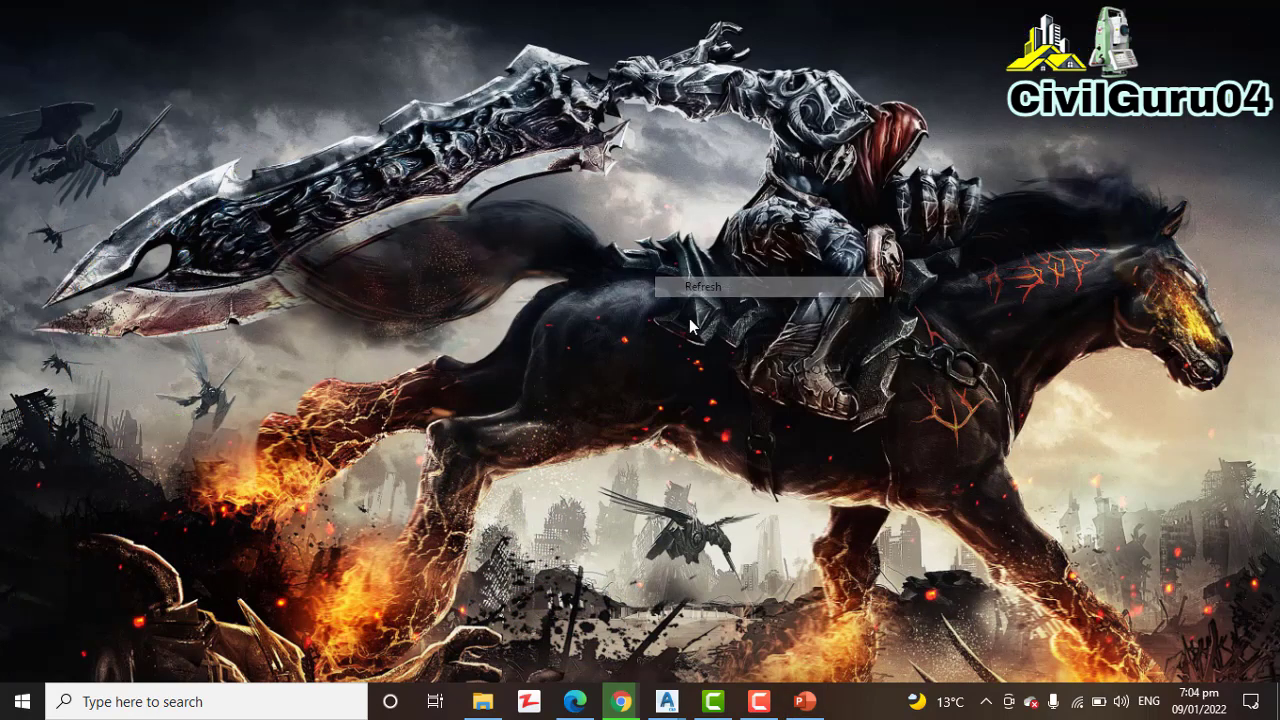
- Restore Google Chrome to the tutorial author's YouTube channel home page with the Civil 3D course video
left_click(624, 704)
left_click(563, 15)
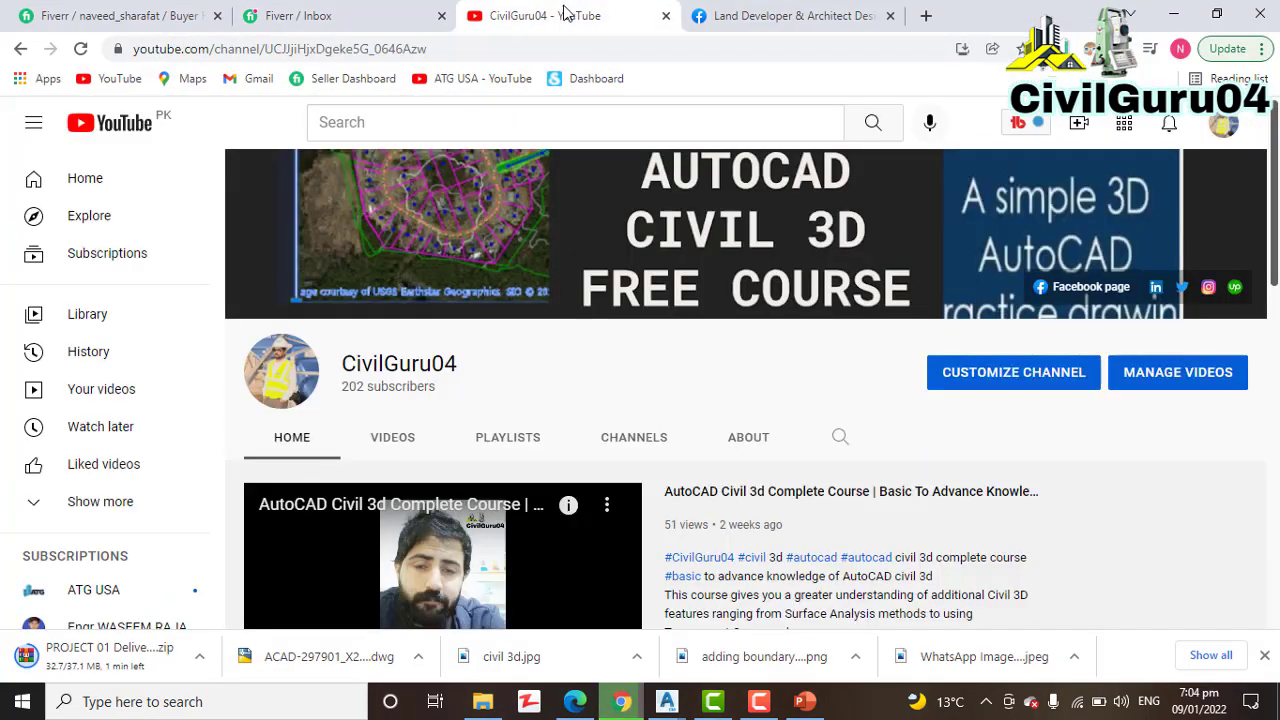